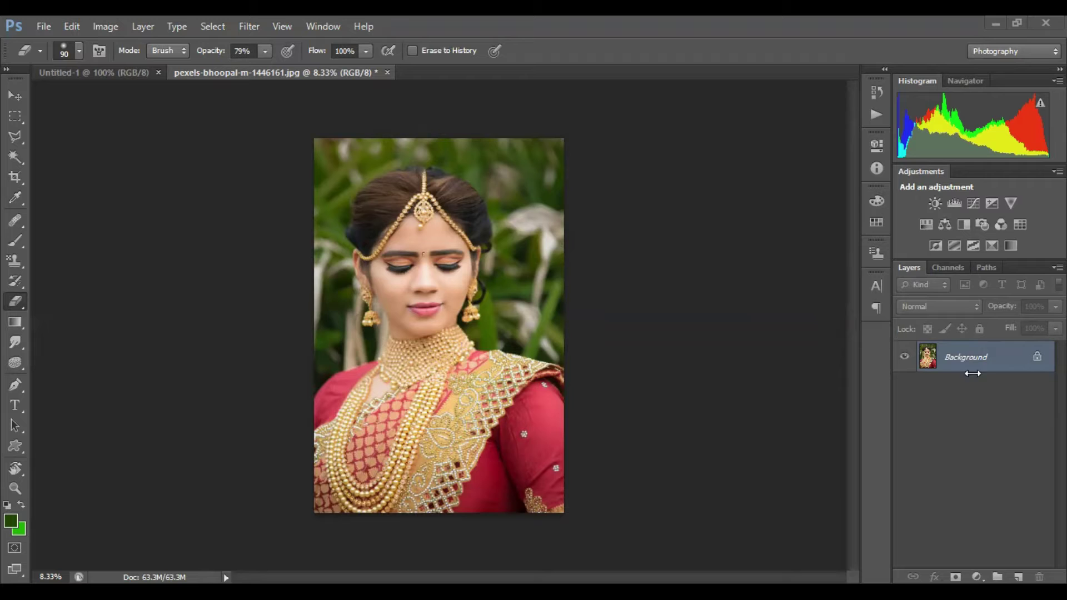
Duplicate the Background layer and desaturate the copy to black and white
{"action": "right_click", "coordinate": [948, 353]}
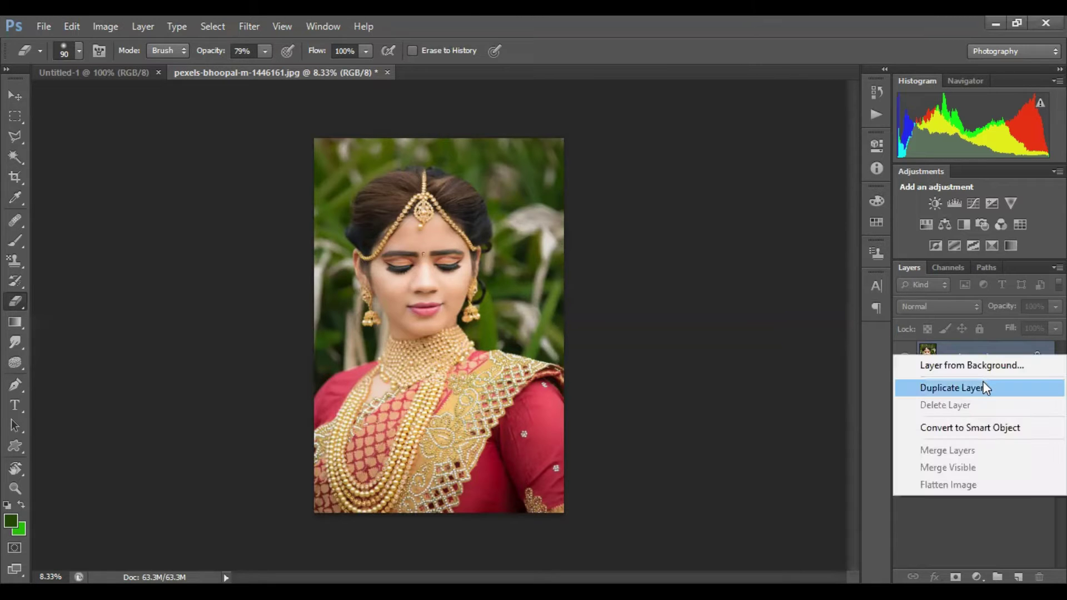
{"action": "left_click", "coordinate": [679, 196]}
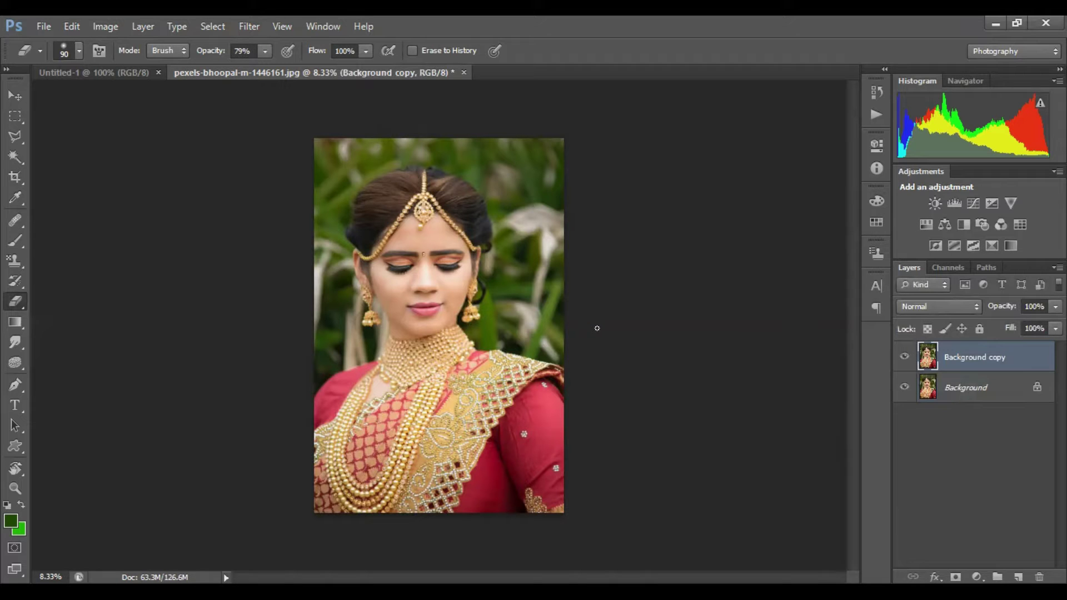
{"action": "key", "text": "shift+ctrl+u"}
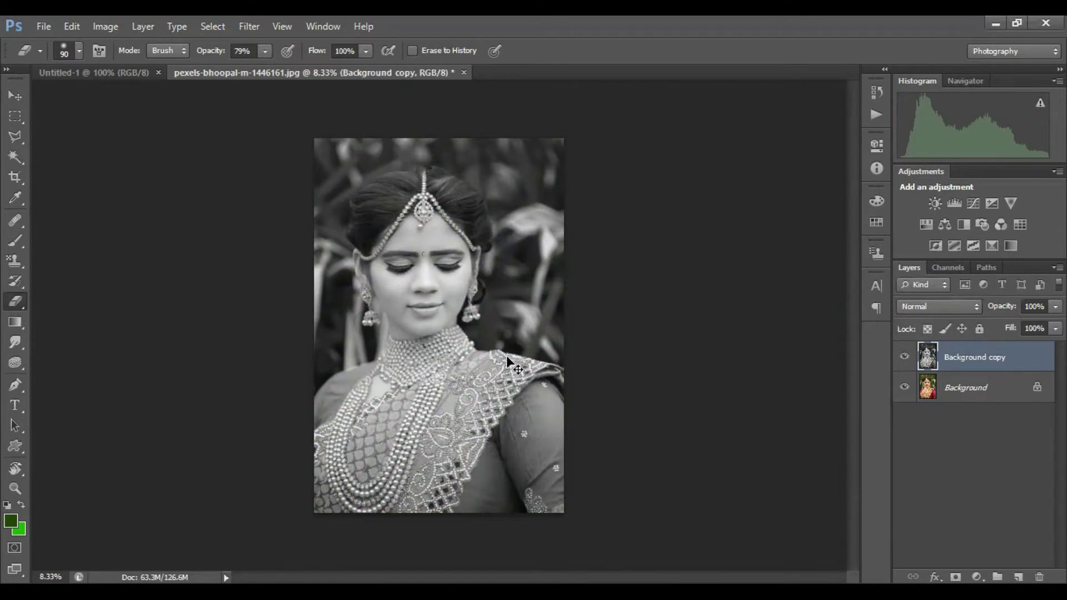
Erase a small test patch of the grey layer on the choker necklace and set the eraser size to 80 px
{"action": "scroll", "coordinate": [506, 356], "scroll_direction": "up", "scroll_amount": 3}
{"action": "left_click_drag", "start_coordinate": [506, 357], "coordinate": [485, 376]}
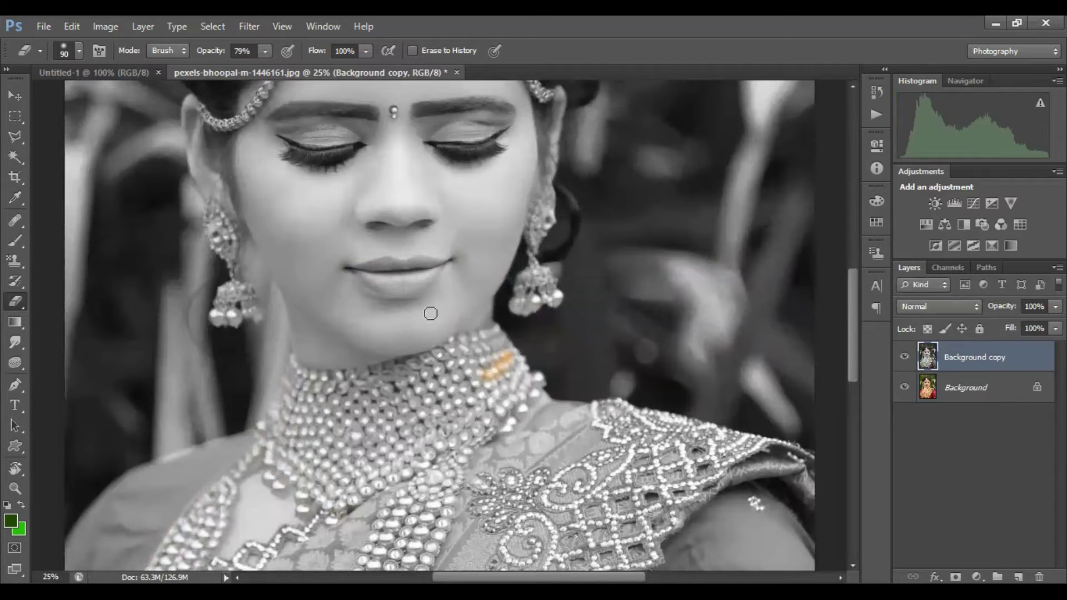
{"action": "scroll", "coordinate": [451, 443], "scroll_direction": "up", "scroll_amount": 5}
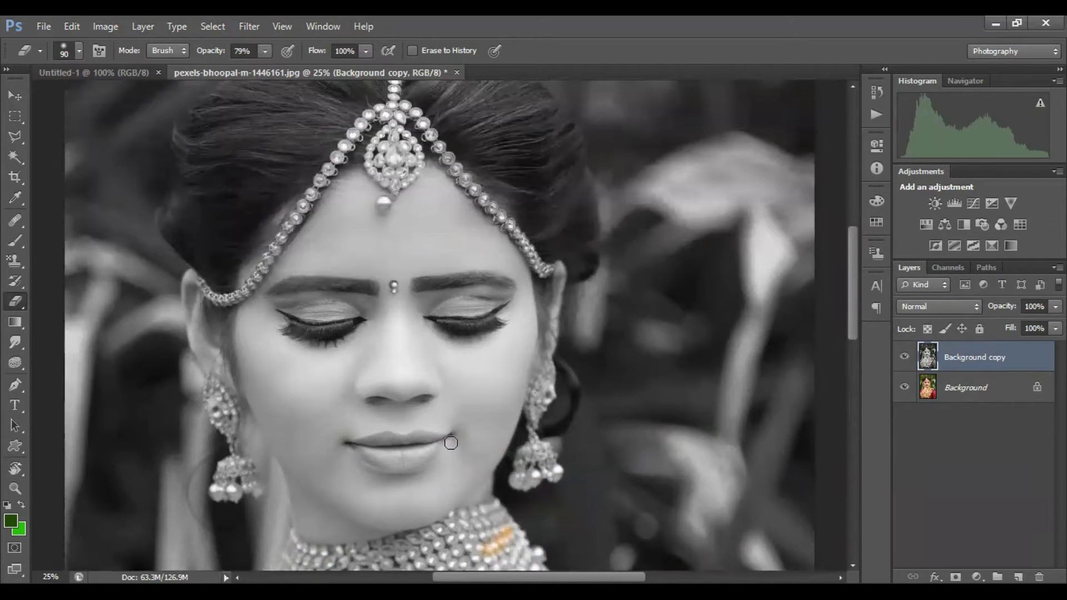
{"action": "scroll", "coordinate": [451, 443], "scroll_direction": "up", "scroll_amount": 3}
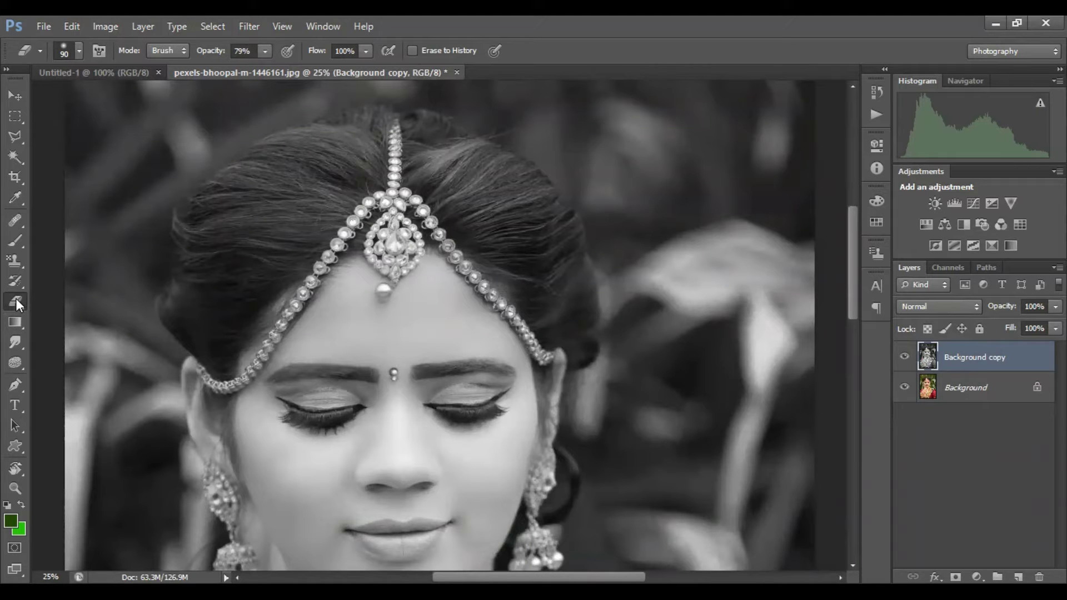
{"action": "left_click", "coordinate": [76, 52]}
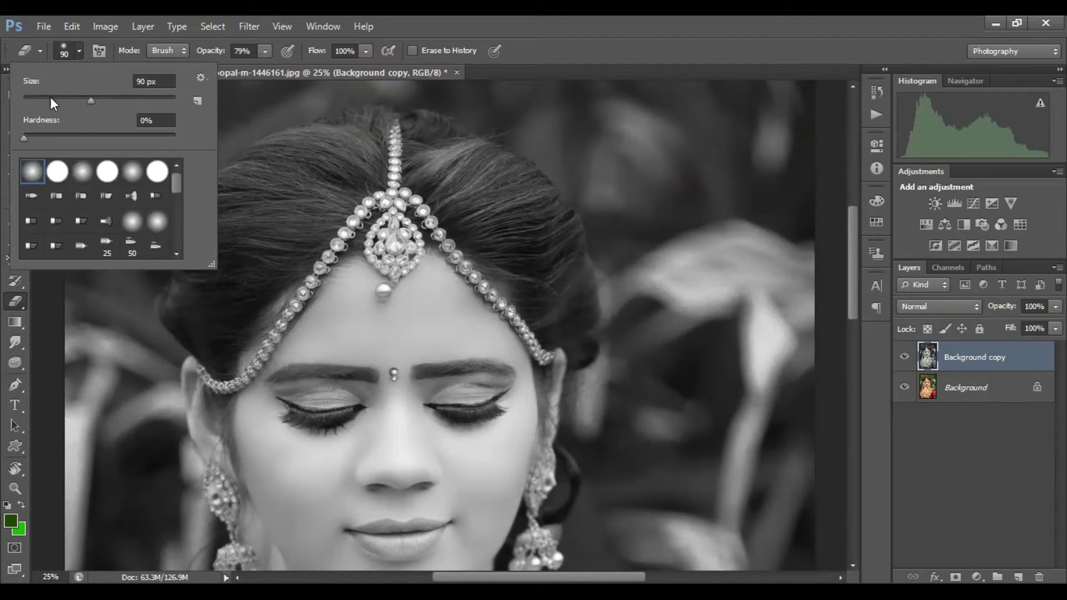
{"action": "left_click_drag", "start_coordinate": [86, 96], "coordinate": [79, 97]}
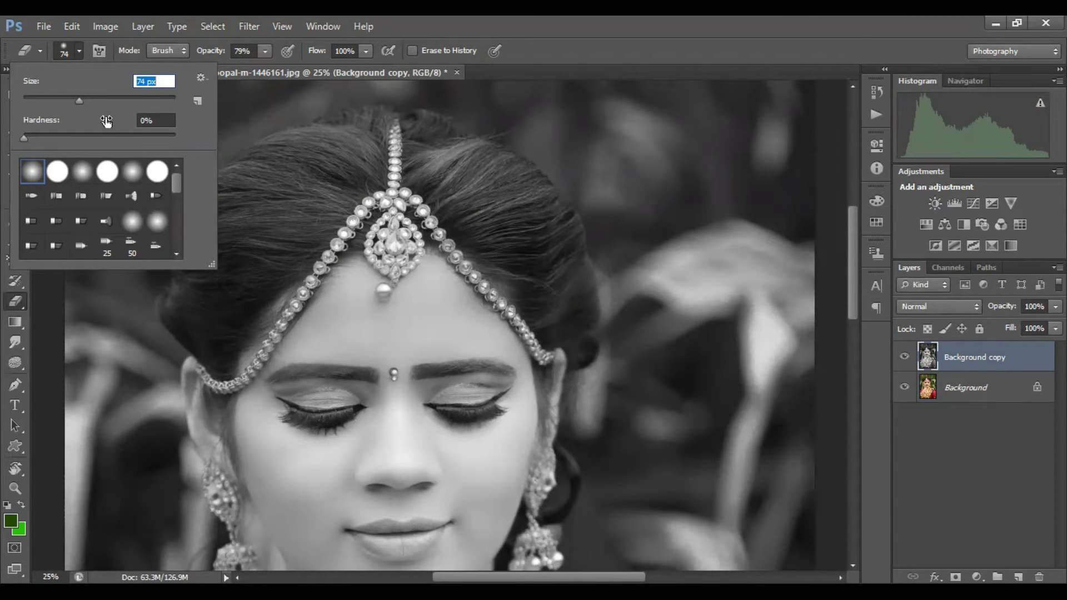
{"action": "left_click_drag", "start_coordinate": [82, 98], "coordinate": [84, 100]}
Erase the grey layer over the forehead pendant, its hanging pearl, the adjoining beads and the strand along the hair parting
{"action": "mouse_move", "coordinate": [387, 238]}
{"action": "left_mouse_down"}
{"action": "mouse_move", "coordinate": [392, 255]}
{"action": "mouse_move", "coordinate": [403, 255]}
{"action": "left_mouse_up"}
{"action": "key", "text": "ctrl+plus"}
{"action": "key", "text": "ctrl+plus"}
{"action": "scroll", "coordinate": [403, 255], "scroll_direction": "up", "scroll_amount": 2}
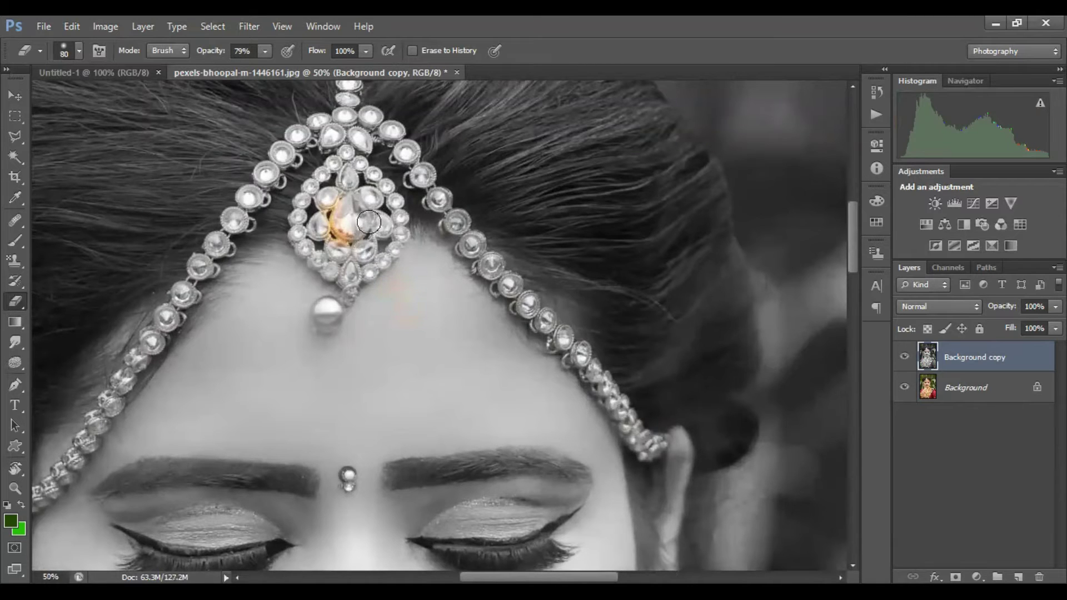
{"action": "mouse_move", "coordinate": [344, 149]}
{"action": "left_mouse_down"}
{"action": "mouse_move", "coordinate": [302, 222]}
{"action": "mouse_move", "coordinate": [344, 280]}
{"action": "mouse_move", "coordinate": [392, 238]}
{"action": "mouse_move", "coordinate": [364, 163]}
{"action": "mouse_move", "coordinate": [336, 218]}
{"action": "mouse_move", "coordinate": [369, 198]}
{"action": "mouse_move", "coordinate": [358, 271]}
{"action": "mouse_move", "coordinate": [357, 222]}
{"action": "mouse_move", "coordinate": [336, 274]}
{"action": "mouse_move", "coordinate": [305, 239]}
{"action": "mouse_move", "coordinate": [305, 199]}
{"action": "mouse_move", "coordinate": [334, 162]}
{"action": "mouse_move", "coordinate": [347, 116]}
{"action": "mouse_move", "coordinate": [292, 140]}
{"action": "mouse_move", "coordinate": [237, 219]}
{"action": "mouse_move", "coordinate": [308, 133]}
{"action": "mouse_move", "coordinate": [353, 123]}
{"action": "mouse_move", "coordinate": [360, 144]}
{"action": "mouse_move", "coordinate": [363, 115]}
{"action": "mouse_move", "coordinate": [382, 117]}
{"action": "mouse_move", "coordinate": [440, 200]}
{"action": "mouse_move", "coordinate": [399, 136]}
{"action": "left_mouse_up"}
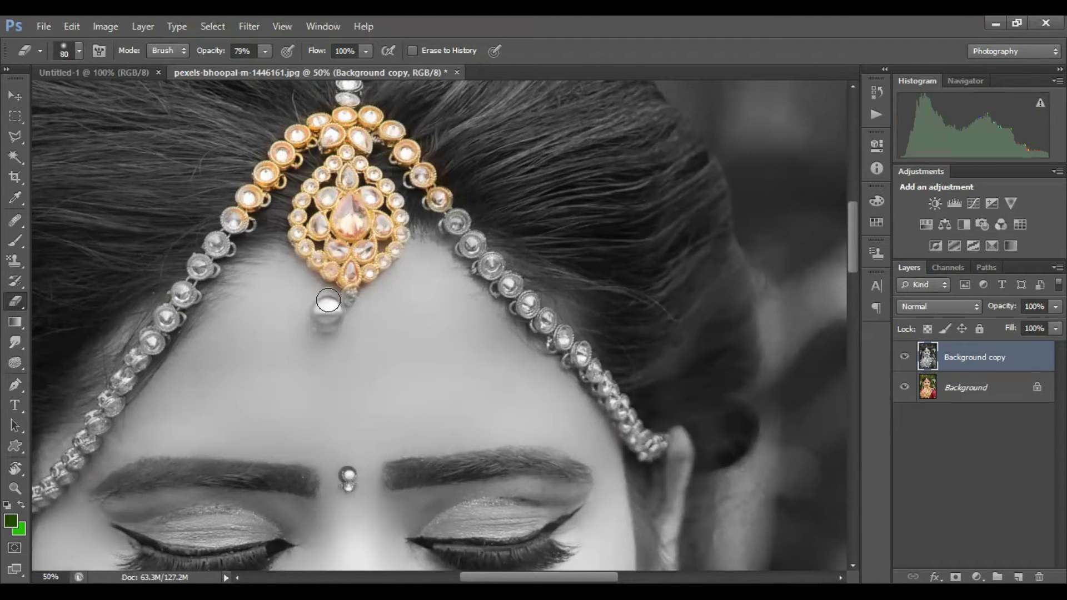
{"action": "mouse_move", "coordinate": [325, 305]}
{"action": "left_mouse_down"}
{"action": "mouse_move", "coordinate": [317, 315]}
{"action": "mouse_move", "coordinate": [335, 314]}
{"action": "mouse_move", "coordinate": [350, 293]}
{"action": "left_mouse_up"}
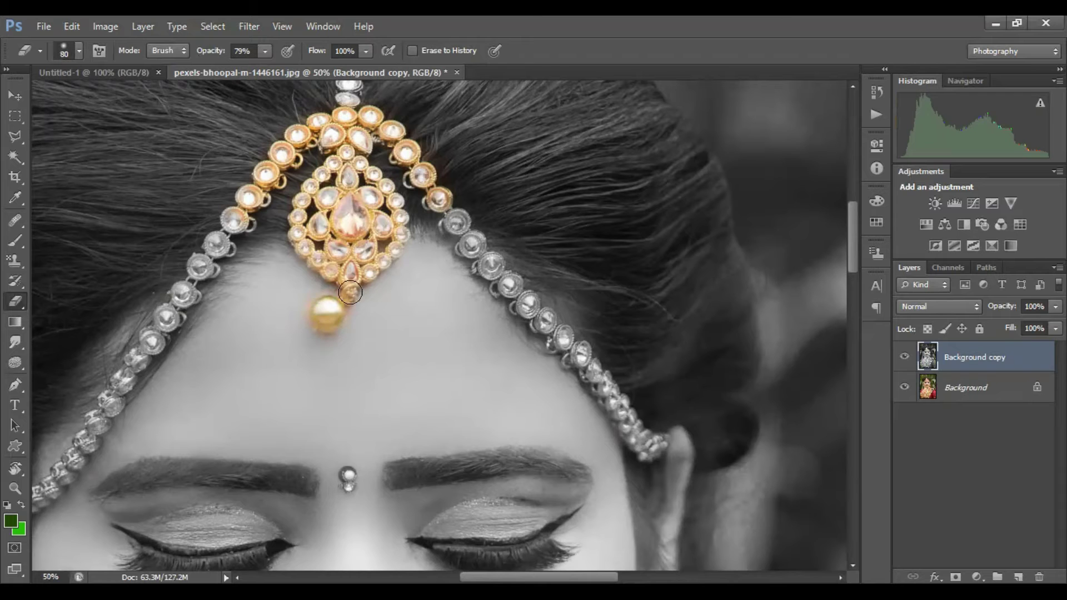
{"action": "scroll", "coordinate": [368, 225], "scroll_direction": "up", "scroll_amount": 4}
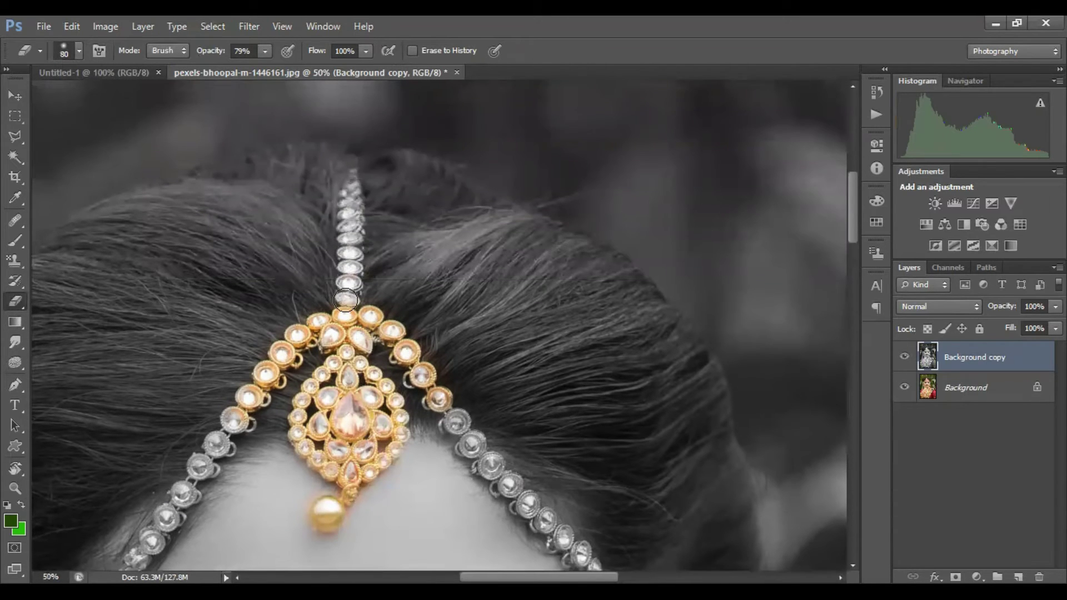
{"action": "left_click_drag", "start_coordinate": [346, 301], "coordinate": [350, 182]}
Erase the grey layer along the head chain on the image's right side, from the pendant down to the ear
{"action": "left_click_drag", "start_coordinate": [427, 385], "coordinate": [468, 419]}
{"action": "mouse_move", "coordinate": [426, 381]}
{"action": "left_mouse_down"}
{"action": "mouse_move", "coordinate": [502, 474]}
{"action": "mouse_move", "coordinate": [560, 525]}
{"action": "left_mouse_up"}
{"action": "scroll", "coordinate": [412, 367], "scroll_direction": "down", "scroll_amount": 5}
{"action": "scroll", "coordinate": [415, 378], "scroll_direction": "down", "scroll_amount": 2}
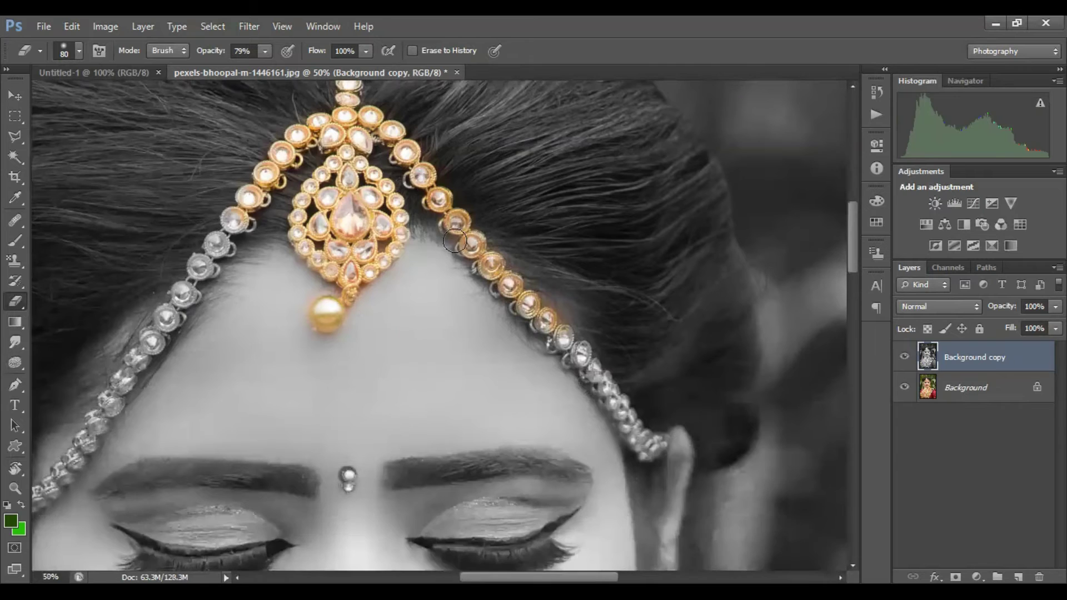
{"action": "left_click_drag", "start_coordinate": [465, 248], "coordinate": [575, 354]}
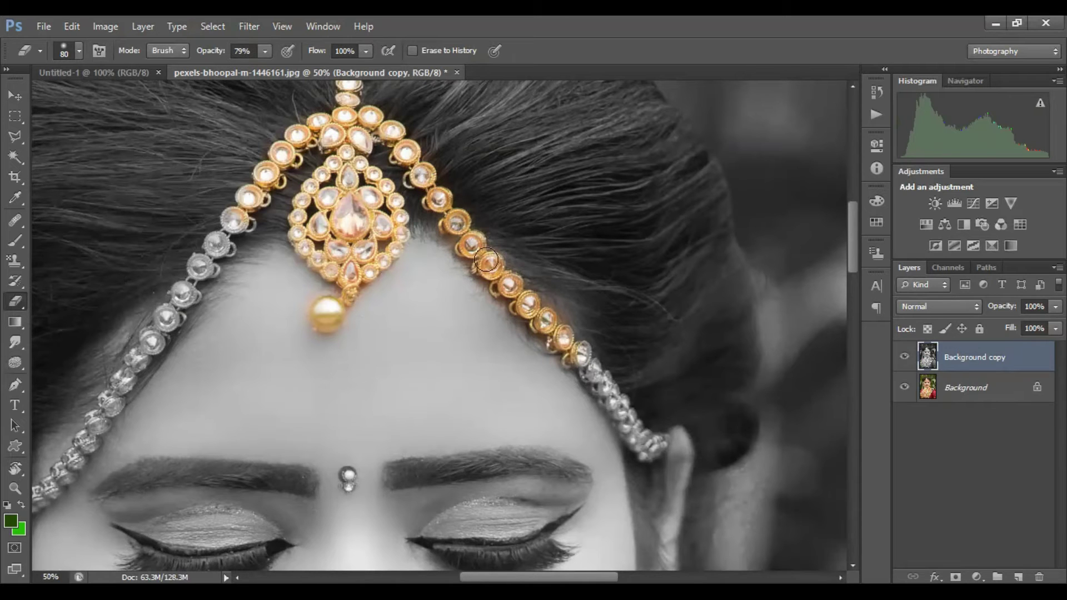
{"action": "scroll", "coordinate": [569, 386], "scroll_direction": "down", "scroll_amount": 2}
{"action": "left_click_drag", "start_coordinate": [678, 397], "coordinate": [523, 353]}
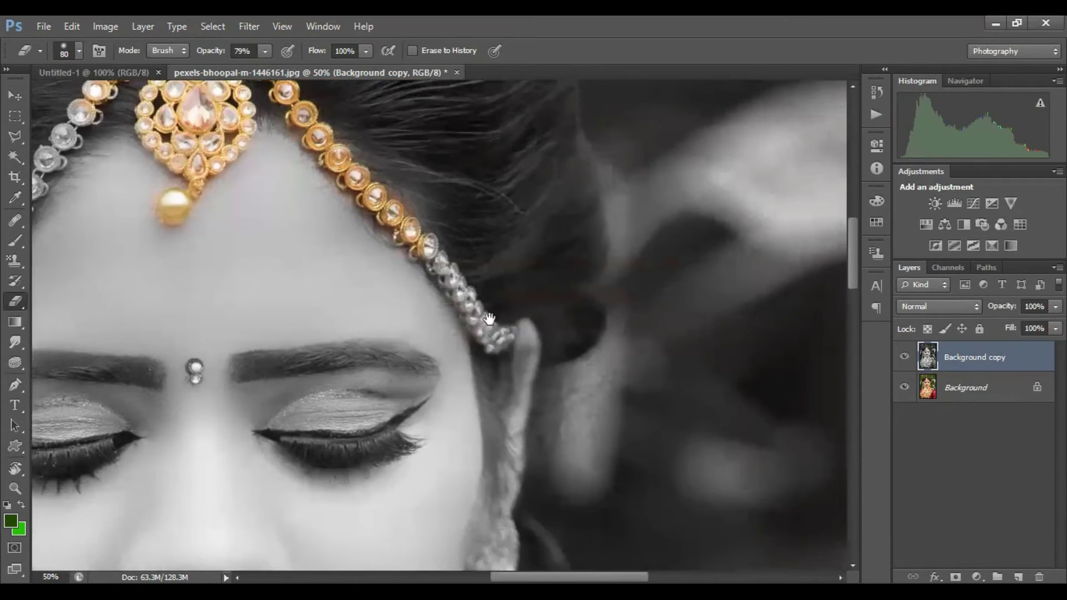
{"action": "mouse_move", "coordinate": [420, 243]}
{"action": "left_mouse_down"}
{"action": "mouse_move", "coordinate": [441, 270]}
{"action": "mouse_move", "coordinate": [426, 242]}
{"action": "mouse_move", "coordinate": [462, 300]}
{"action": "mouse_move", "coordinate": [504, 338]}
{"action": "mouse_move", "coordinate": [483, 331]}
{"action": "mouse_move", "coordinate": [437, 257]}
{"action": "mouse_move", "coordinate": [494, 345]}
{"action": "left_mouse_up"}
{"action": "left_click_drag", "start_coordinate": [394, 227], "coordinate": [412, 251]}
Erase the grey layer along the head chain on the image's left side, from the pendant down to the ear
{"action": "left_click_drag", "start_coordinate": [209, 231], "coordinate": [547, 371]}
{"action": "mouse_move", "coordinate": [431, 264]}
{"action": "left_mouse_down"}
{"action": "mouse_move", "coordinate": [426, 244]}
{"action": "mouse_move", "coordinate": [332, 382]}
{"action": "left_mouse_up"}
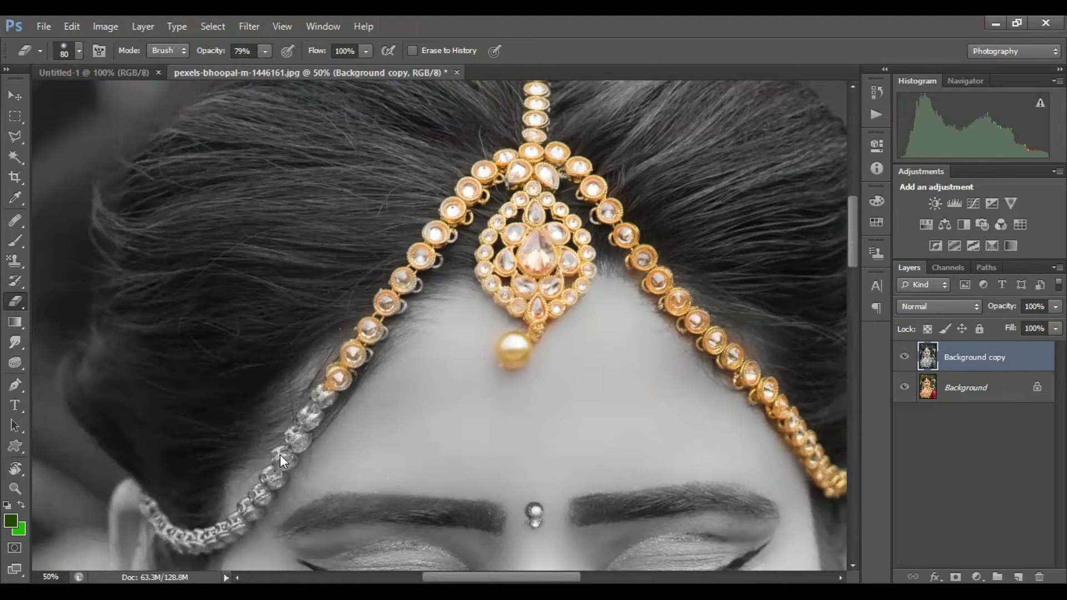
{"action": "mouse_move", "coordinate": [418, 280]}
{"action": "left_mouse_down"}
{"action": "mouse_move", "coordinate": [378, 343]}
{"action": "mouse_move", "coordinate": [316, 387]}
{"action": "mouse_move", "coordinate": [333, 389]}
{"action": "mouse_move", "coordinate": [217, 525]}
{"action": "left_mouse_up"}
{"action": "mouse_move", "coordinate": [289, 451]}
{"action": "left_mouse_down"}
{"action": "mouse_move", "coordinate": [236, 507]}
{"action": "mouse_move", "coordinate": [244, 519]}
{"action": "mouse_move", "coordinate": [214, 533]}
{"action": "mouse_move", "coordinate": [167, 528]}
{"action": "mouse_move", "coordinate": [141, 500]}
{"action": "mouse_move", "coordinate": [193, 545]}
{"action": "mouse_move", "coordinate": [220, 543]}
{"action": "left_mouse_up"}
{"action": "left_click_drag", "start_coordinate": [439, 254], "coordinate": [438, 260]}
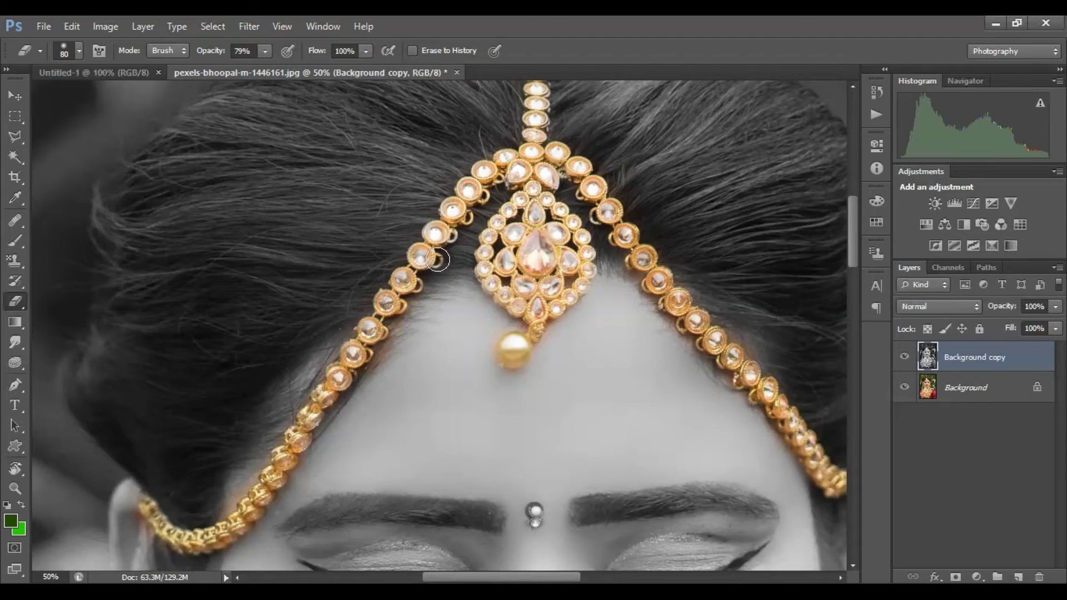
Erase the grey layer over the small bindi between the eyebrows
{"action": "scroll", "coordinate": [486, 315], "scroll_direction": "down", "scroll_amount": 1}
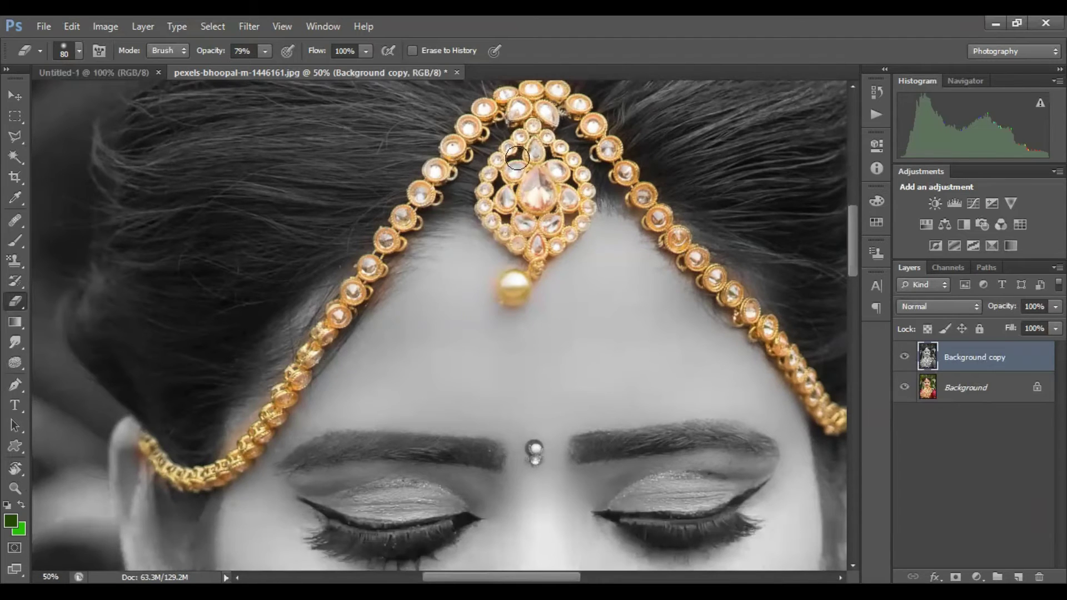
{"action": "scroll", "coordinate": [501, 158], "scroll_direction": "down", "scroll_amount": 2}
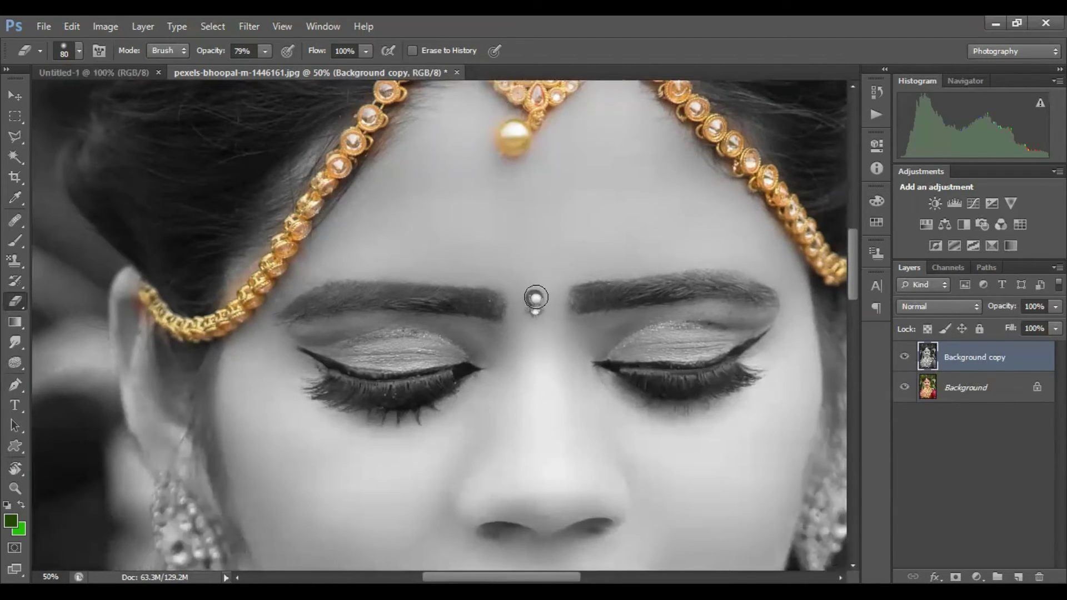
{"action": "left_click_drag", "start_coordinate": [534, 297], "coordinate": [535, 303]}
Erase the grey layer over the earring on the image's left side, adjusting the eraser size for its dangling part
{"action": "scroll", "coordinate": [545, 411], "scroll_direction": "down", "scroll_amount": 1}
{"action": "scroll", "coordinate": [545, 412], "scroll_direction": "down", "scroll_amount": 3}
{"action": "mouse_move", "coordinate": [164, 241]}
{"action": "left_mouse_down"}
{"action": "mouse_move", "coordinate": [166, 316]}
{"action": "mouse_move", "coordinate": [198, 373]}
{"action": "mouse_move", "coordinate": [177, 269]}
{"action": "mouse_move", "coordinate": [218, 344]}
{"action": "mouse_move", "coordinate": [210, 371]}
{"action": "mouse_move", "coordinate": [184, 256]}
{"action": "mouse_move", "coordinate": [189, 291]}
{"action": "mouse_move", "coordinate": [215, 300]}
{"action": "mouse_move", "coordinate": [196, 366]}
{"action": "mouse_move", "coordinate": [204, 418]}
{"action": "left_mouse_up"}
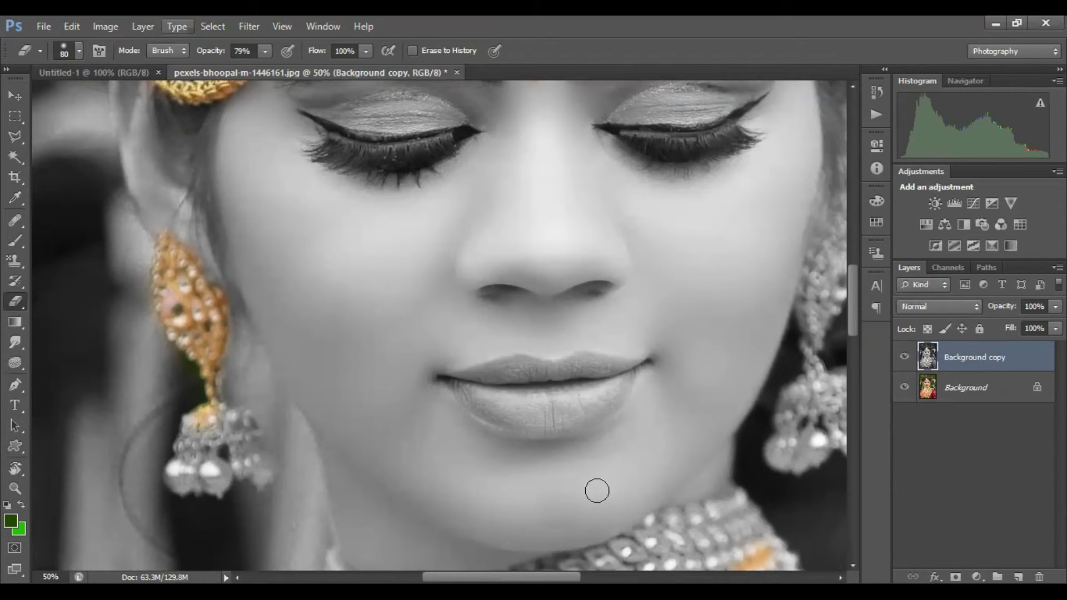
{"action": "key", "text": "bracketleft"}
{"action": "key", "text": "bracketleft"}
{"action": "key", "text": "bracketleft"}
{"action": "key", "text": "bracketright"}
{"action": "key", "text": "bracketright"}
{"action": "key", "text": "bracketright"}
{"action": "key", "text": "bracketright"}
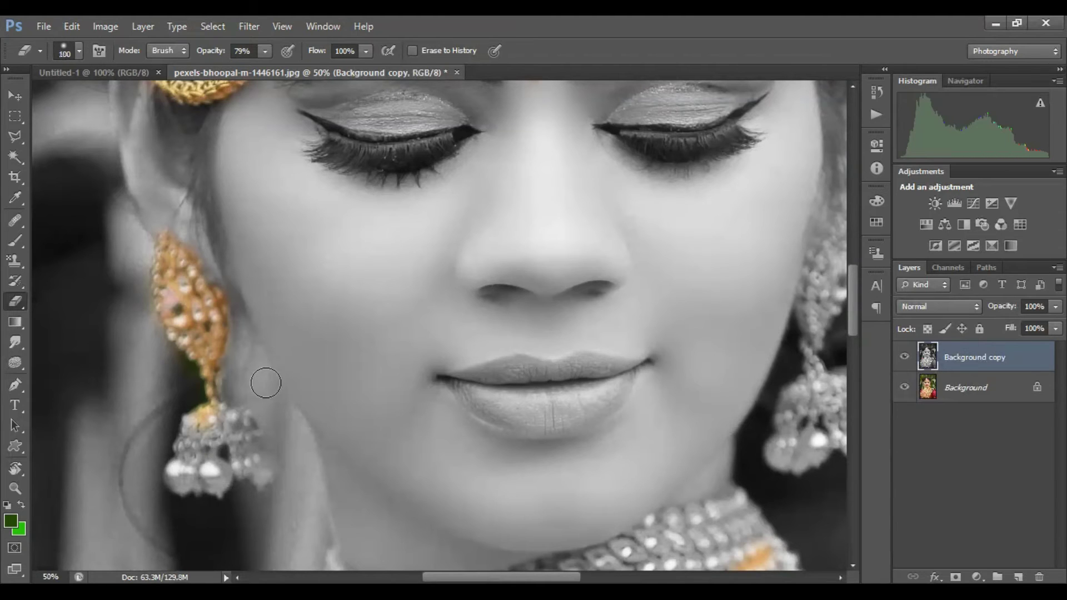
{"action": "key", "text": "bracketleft"}
{"action": "mouse_move", "coordinate": [210, 414]}
{"action": "left_mouse_down"}
{"action": "mouse_move", "coordinate": [191, 422]}
{"action": "mouse_move", "coordinate": [179, 450]}
{"action": "mouse_move", "coordinate": [210, 372]}
{"action": "mouse_move", "coordinate": [181, 492]}
{"action": "mouse_move", "coordinate": [223, 484]}
{"action": "mouse_move", "coordinate": [195, 453]}
{"action": "mouse_move", "coordinate": [216, 419]}
{"action": "mouse_move", "coordinate": [247, 428]}
{"action": "mouse_move", "coordinate": [242, 467]}
{"action": "mouse_move", "coordinate": [246, 449]}
{"action": "mouse_move", "coordinate": [259, 477]}
{"action": "mouse_move", "coordinate": [268, 460]}
{"action": "mouse_move", "coordinate": [223, 409]}
{"action": "mouse_move", "coordinate": [253, 440]}
{"action": "left_mouse_up"}
Erase the grey layer over the earring on the image's right side, including its hanging bell and pearls
{"action": "scroll", "coordinate": [277, 459], "scroll_direction": "down", "scroll_amount": 1}
{"action": "left_click_drag", "start_coordinate": [635, 414], "coordinate": [430, 425]}
{"action": "mouse_move", "coordinate": [636, 163]}
{"action": "left_mouse_down"}
{"action": "mouse_move", "coordinate": [606, 207]}
{"action": "mouse_move", "coordinate": [602, 286]}
{"action": "mouse_move", "coordinate": [622, 193]}
{"action": "mouse_move", "coordinate": [641, 219]}
{"action": "mouse_move", "coordinate": [627, 206]}
{"action": "mouse_move", "coordinate": [639, 242]}
{"action": "left_mouse_up"}
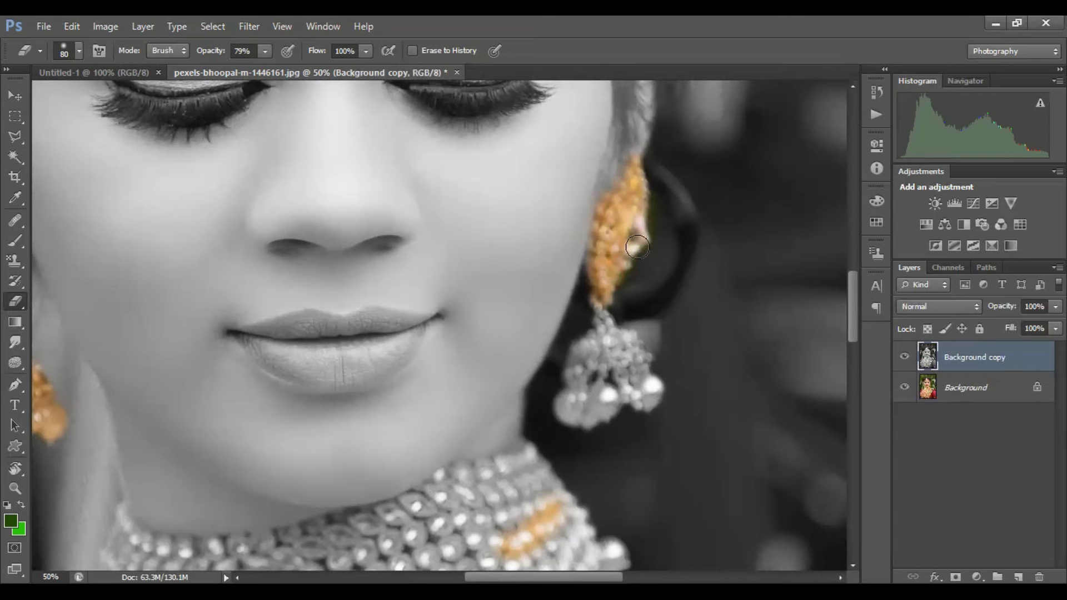
{"action": "mouse_move", "coordinate": [602, 306]}
{"action": "left_mouse_down"}
{"action": "mouse_move", "coordinate": [603, 345]}
{"action": "mouse_move", "coordinate": [573, 353]}
{"action": "mouse_move", "coordinate": [572, 413]}
{"action": "mouse_move", "coordinate": [634, 401]}
{"action": "mouse_move", "coordinate": [642, 370]}
{"action": "mouse_move", "coordinate": [617, 345]}
{"action": "left_mouse_up"}
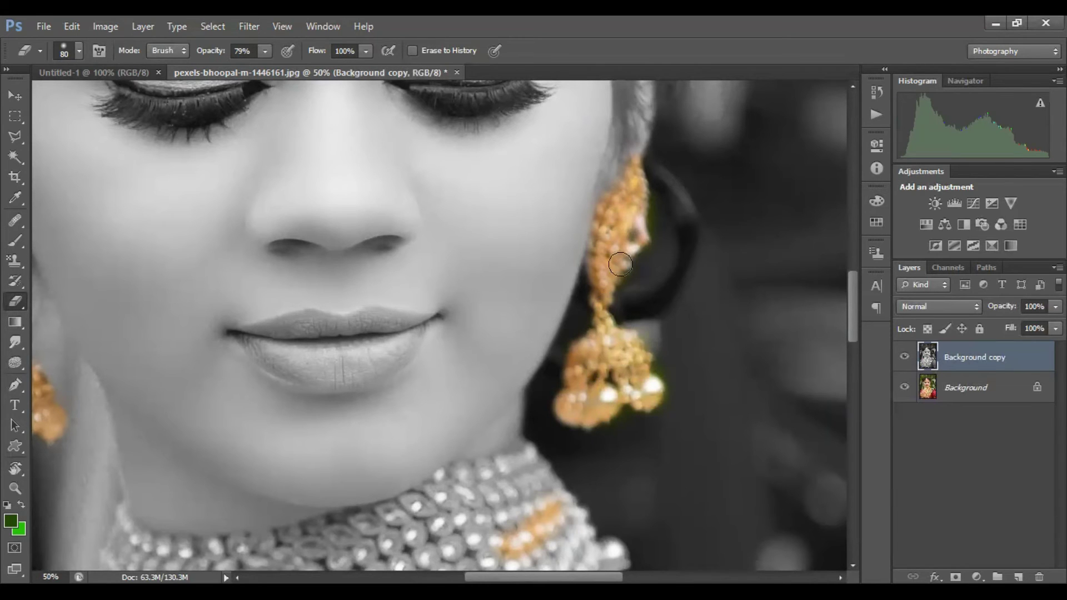
Enlarge the eraser to 200 px and erase the grey layer across the beaded choker necklace
{"action": "scroll", "coordinate": [500, 493], "scroll_direction": "down", "scroll_amount": 3}
{"action": "key", "text": "bracketright"}
{"action": "key", "text": "bracketright"}
{"action": "key", "text": "bracketright"}
{"action": "key", "text": "bracketright"}
{"action": "key", "text": "bracketright"}
{"action": "key", "text": "bracketright"}
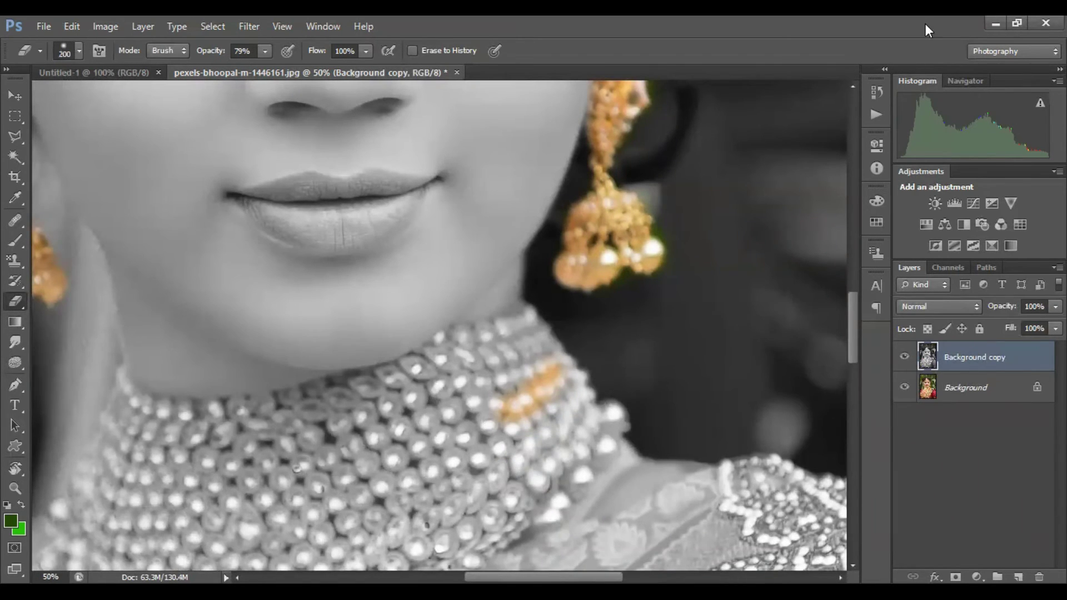
{"action": "scroll", "coordinate": [83, 306], "scroll_direction": "down", "scroll_amount": 3}
{"action": "mouse_move", "coordinate": [129, 332]}
{"action": "left_mouse_down"}
{"action": "mouse_move", "coordinate": [71, 452]}
{"action": "mouse_move", "coordinate": [143, 345]}
{"action": "mouse_move", "coordinate": [326, 314]}
{"action": "mouse_move", "coordinate": [162, 448]}
{"action": "mouse_move", "coordinate": [472, 383]}
{"action": "mouse_move", "coordinate": [389, 289]}
{"action": "mouse_move", "coordinate": [511, 239]}
{"action": "mouse_move", "coordinate": [552, 281]}
{"action": "mouse_move", "coordinate": [582, 357]}
{"action": "mouse_move", "coordinate": [597, 333]}
{"action": "mouse_move", "coordinate": [508, 299]}
{"action": "left_mouse_up"}
{"action": "scroll", "coordinate": [422, 336], "scroll_direction": "down", "scroll_amount": 4}
{"action": "left_click_drag", "start_coordinate": [432, 338], "coordinate": [226, 420]}
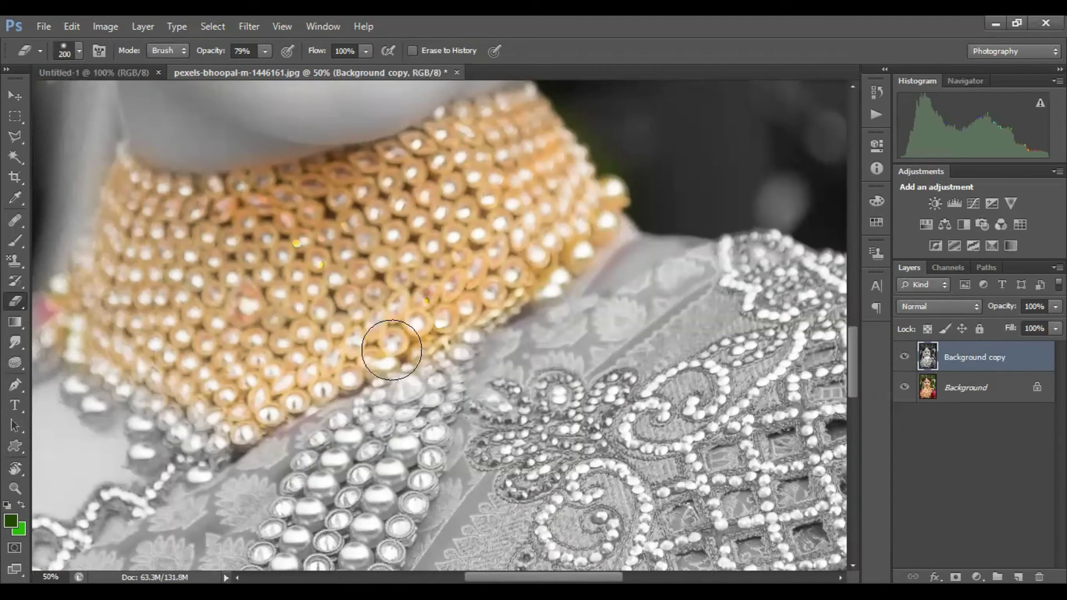
{"action": "mouse_move", "coordinate": [87, 362]}
{"action": "left_mouse_down"}
{"action": "mouse_move", "coordinate": [149, 414]}
{"action": "mouse_move", "coordinate": [157, 435]}
{"action": "mouse_move", "coordinate": [250, 435]}
{"action": "left_mouse_up"}
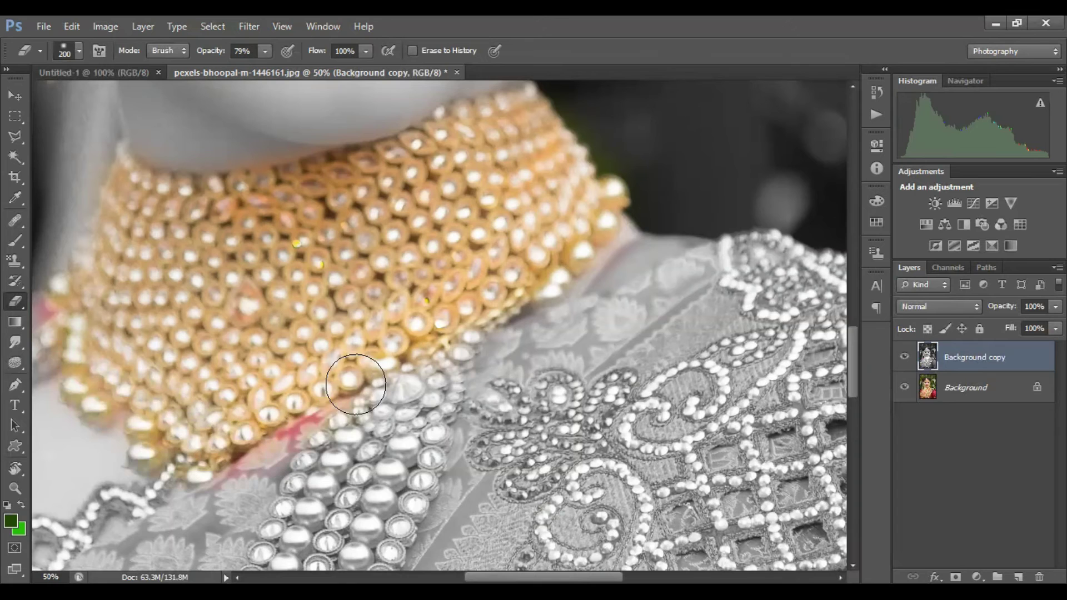
{"action": "scroll", "coordinate": [352, 446], "scroll_direction": "down", "scroll_amount": 2}
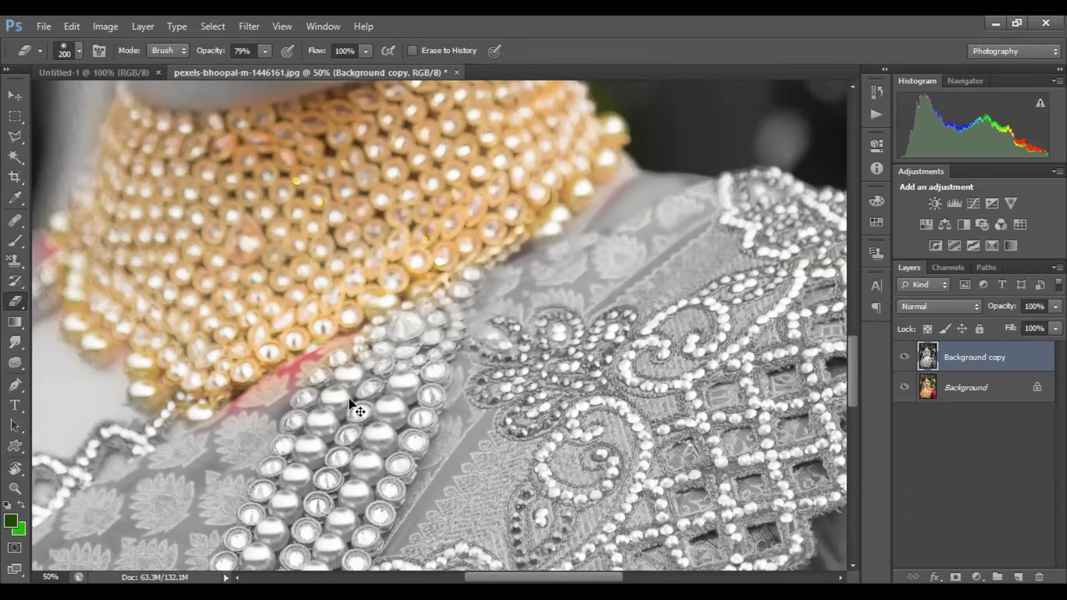
{"action": "key", "text": "ctrl+z"}
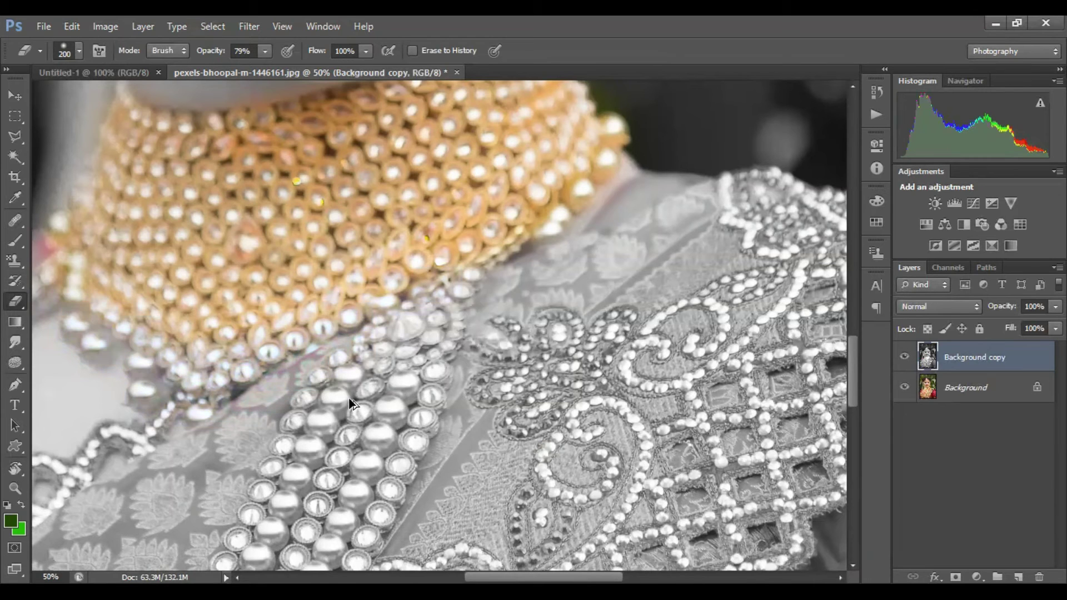
Erase the grey layer over the choker's lower edge and the upper part of the long pearl necklace below it
{"action": "mouse_move", "coordinate": [88, 300]}
{"action": "left_mouse_down"}
{"action": "mouse_move", "coordinate": [91, 314]}
{"action": "mouse_move", "coordinate": [141, 325]}
{"action": "mouse_move", "coordinate": [152, 369]}
{"action": "mouse_move", "coordinate": [215, 357]}
{"action": "mouse_move", "coordinate": [393, 272]}
{"action": "left_mouse_up"}
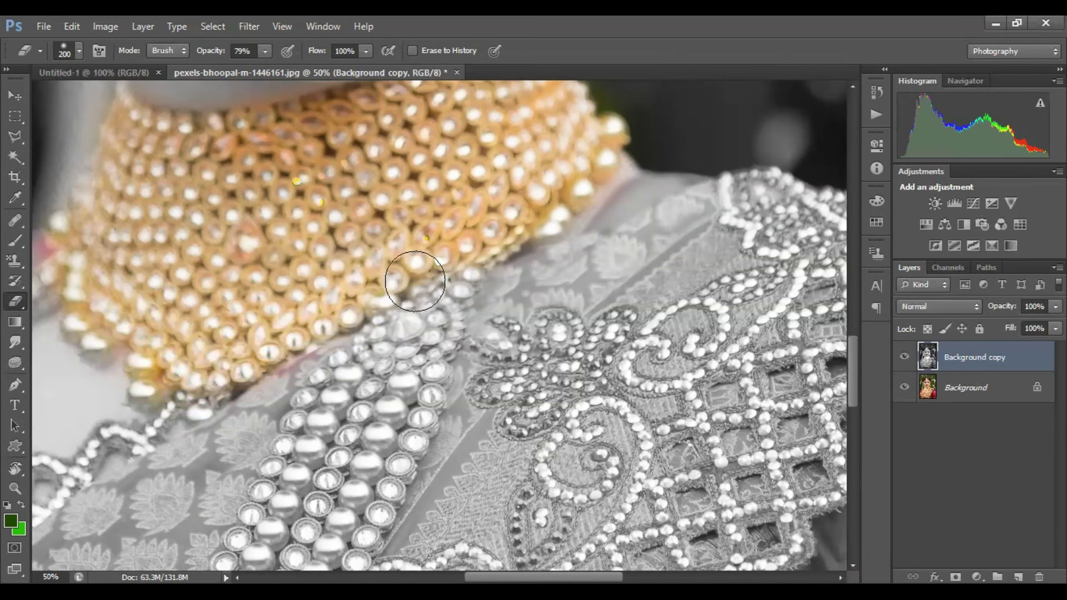
{"action": "scroll", "coordinate": [435, 360], "scroll_direction": "down", "scroll_amount": 1}
{"action": "mouse_move", "coordinate": [454, 226]}
{"action": "left_mouse_down"}
{"action": "mouse_move", "coordinate": [319, 355]}
{"action": "mouse_move", "coordinate": [284, 441]}
{"action": "left_mouse_up"}
{"action": "mouse_move", "coordinate": [405, 284]}
{"action": "left_mouse_down"}
{"action": "mouse_move", "coordinate": [355, 399]}
{"action": "mouse_move", "coordinate": [311, 463]}
{"action": "left_mouse_up"}
{"action": "mouse_move", "coordinate": [419, 281]}
{"action": "left_mouse_down"}
{"action": "mouse_move", "coordinate": [372, 415]}
{"action": "mouse_move", "coordinate": [321, 478]}
{"action": "left_mouse_up"}
{"action": "scroll", "coordinate": [318, 470], "scroll_direction": "down", "scroll_amount": 3}
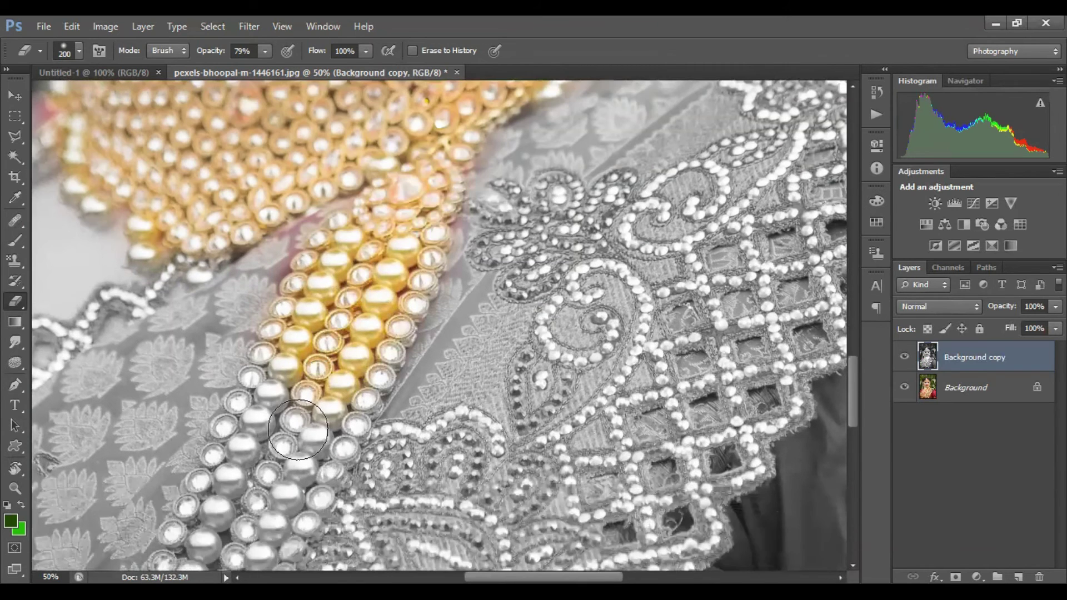
Continue erasing the grey layer over the middle section of the long pearl necklace, covering all its parallel bead rows
{"action": "left_click_drag", "start_coordinate": [289, 343], "coordinate": [207, 517]}
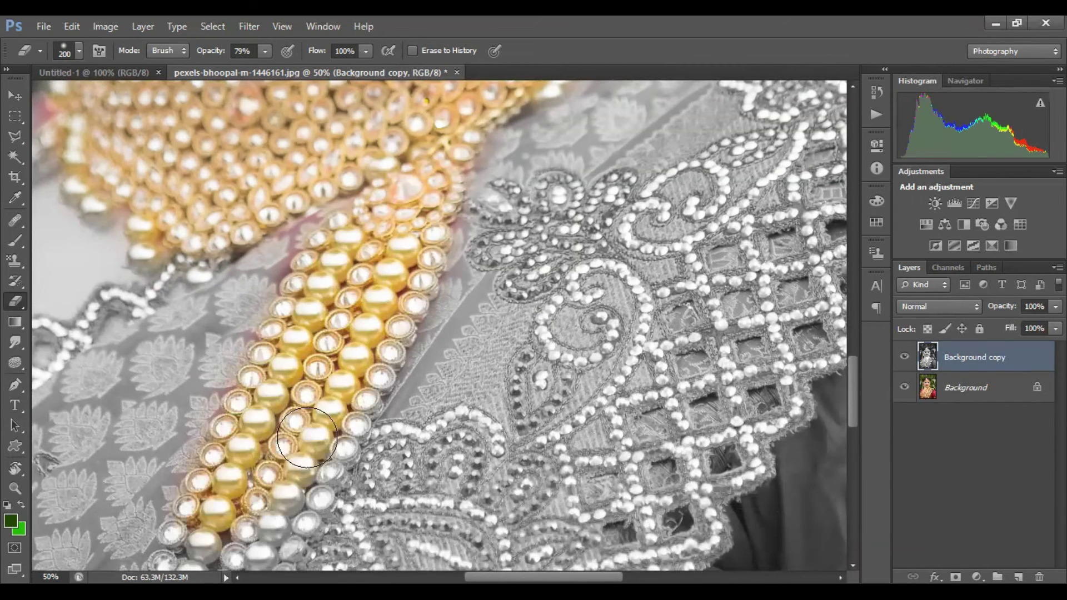
{"action": "left_click_drag", "start_coordinate": [326, 411], "coordinate": [282, 518]}
{"action": "left_click_drag", "start_coordinate": [390, 305], "coordinate": [304, 500]}
{"action": "scroll", "coordinate": [294, 494], "scroll_direction": "down", "scroll_amount": 5}
{"action": "left_click_drag", "start_coordinate": [222, 353], "coordinate": [163, 500]}
{"action": "left_click_drag", "start_coordinate": [272, 362], "coordinate": [234, 513]}
Erase the grey layer over the long necklace's lower rows, down to where the strands begin to curve
{"action": "scroll", "coordinate": [272, 439], "scroll_direction": "down", "scroll_amount": 5}
{"action": "mouse_move", "coordinate": [174, 268]}
{"action": "left_mouse_down"}
{"action": "mouse_move", "coordinate": [136, 425]}
{"action": "mouse_move", "coordinate": [141, 395]}
{"action": "left_mouse_up"}
{"action": "left_click_drag", "start_coordinate": [160, 302], "coordinate": [123, 459]}
{"action": "mouse_move", "coordinate": [218, 376]}
{"action": "left_mouse_down"}
{"action": "mouse_move", "coordinate": [150, 498]}
{"action": "mouse_move", "coordinate": [145, 530]}
{"action": "left_mouse_up"}
{"action": "scroll", "coordinate": [167, 489], "scroll_direction": "down", "scroll_amount": 3}
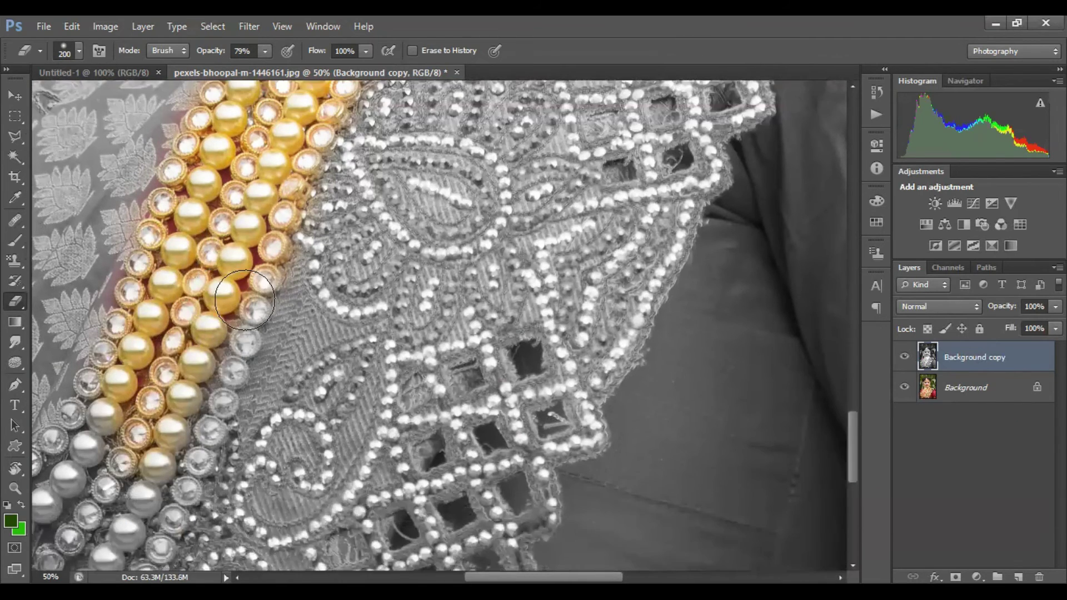
{"action": "left_click_drag", "start_coordinate": [251, 299], "coordinate": [179, 474]}
{"action": "scroll", "coordinate": [183, 470], "scroll_direction": "down", "scroll_amount": 2}
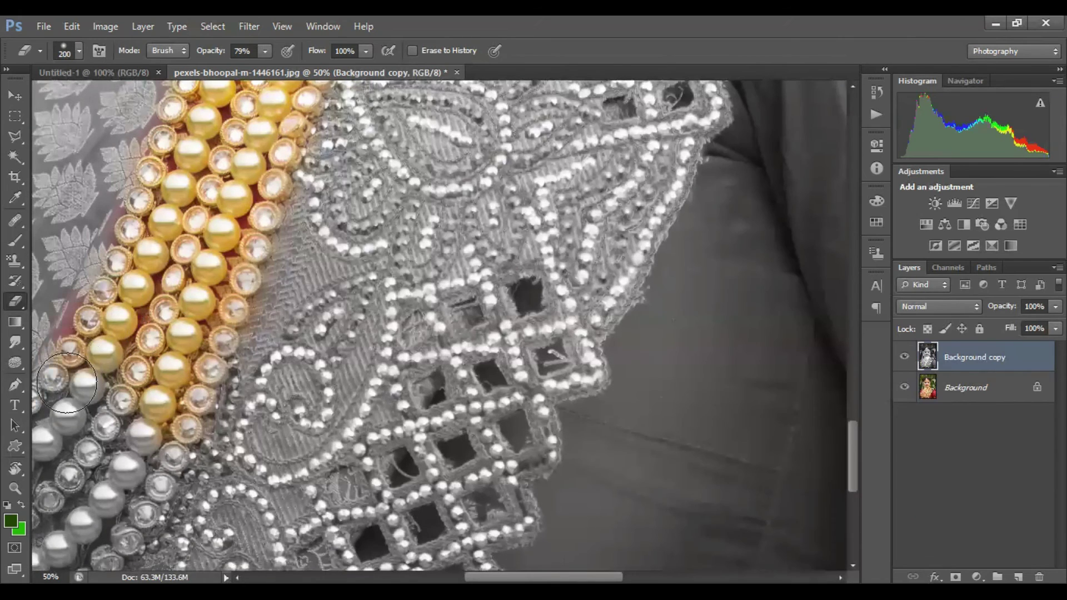
Reduce the eraser to 100 px and erase the grey layer over the innermost stone and pearl rows of the long necklace's bottom curve
{"action": "scroll", "coordinate": [68, 373], "scroll_direction": "down", "scroll_amount": 2}
{"action": "scroll", "coordinate": [244, 334], "scroll_direction": "left", "scroll_amount": 7}
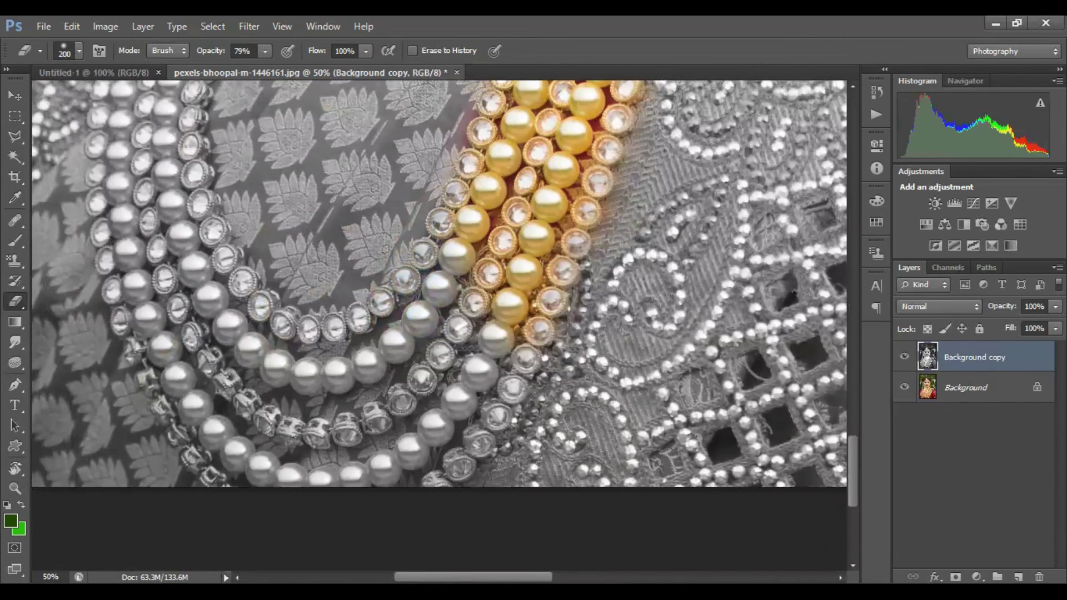
{"action": "right_click", "coordinate": [406, 202]}
{"action": "left_click", "coordinate": [456, 193]}
{"action": "mouse_move", "coordinate": [433, 238]}
{"action": "left_mouse_down"}
{"action": "mouse_move", "coordinate": [404, 282]}
{"action": "mouse_move", "coordinate": [405, 308]}
{"action": "mouse_move", "coordinate": [458, 241]}
{"action": "mouse_move", "coordinate": [440, 291]}
{"action": "mouse_move", "coordinate": [415, 325]}
{"action": "mouse_move", "coordinate": [343, 376]}
{"action": "mouse_move", "coordinate": [251, 358]}
{"action": "mouse_move", "coordinate": [184, 236]}
{"action": "mouse_move", "coordinate": [177, 147]}
{"action": "mouse_move", "coordinate": [200, 244]}
{"action": "mouse_move", "coordinate": [200, 207]}
{"action": "mouse_move", "coordinate": [215, 248]}
{"action": "mouse_move", "coordinate": [259, 304]}
{"action": "mouse_move", "coordinate": [360, 314]}
{"action": "left_mouse_up"}
{"action": "left_click_drag", "start_coordinate": [253, 337], "coordinate": [266, 318]}
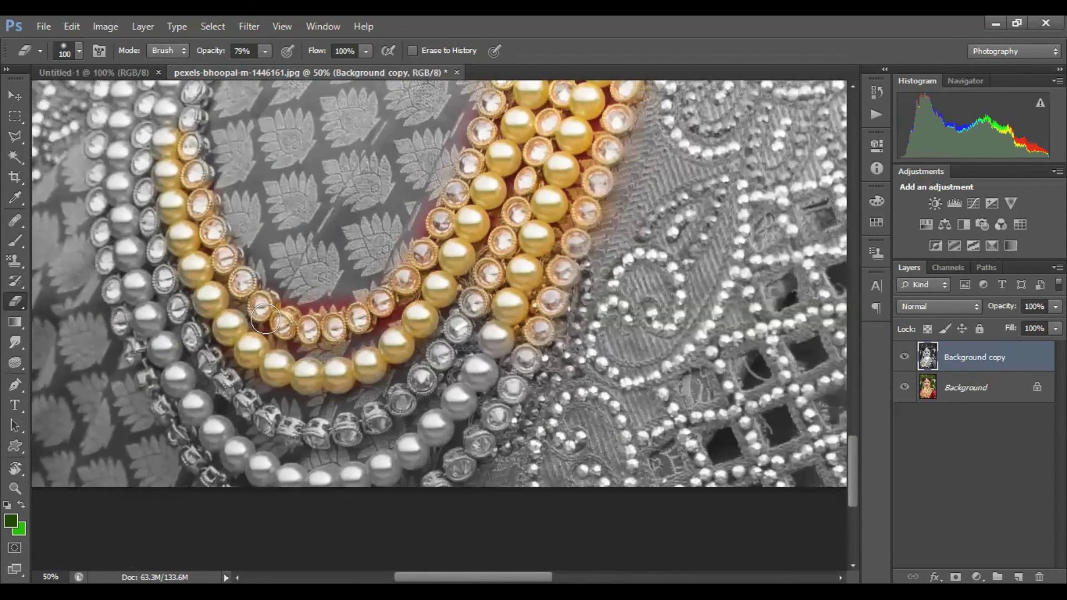
{"action": "key", "text": "ctrl+z"}
{"action": "mouse_move", "coordinate": [214, 245]}
{"action": "left_mouse_down"}
{"action": "mouse_move", "coordinate": [264, 307]}
{"action": "mouse_move", "coordinate": [322, 327]}
{"action": "left_mouse_up"}
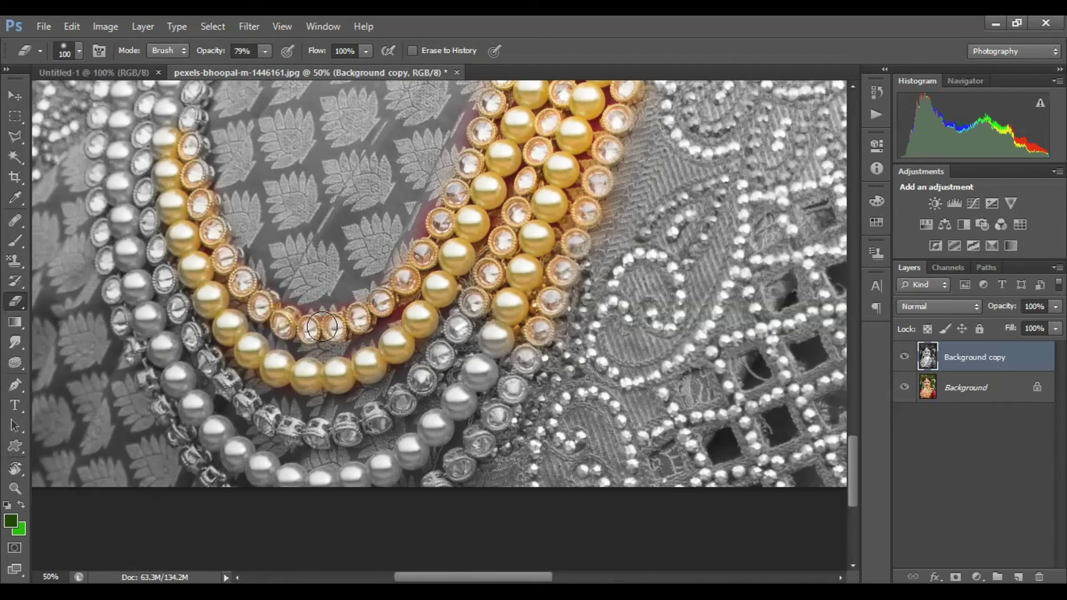
Erase the grey layer over the remaining outer pearl and stone rows along the long necklace's bottom curve
{"action": "mouse_move", "coordinate": [154, 205]}
{"action": "left_mouse_down"}
{"action": "mouse_move", "coordinate": [102, 153]}
{"action": "mouse_move", "coordinate": [99, 229]}
{"action": "mouse_move", "coordinate": [131, 341]}
{"action": "mouse_move", "coordinate": [135, 222]}
{"action": "mouse_move", "coordinate": [170, 267]}
{"action": "mouse_move", "coordinate": [215, 391]}
{"action": "mouse_move", "coordinate": [281, 427]}
{"action": "mouse_move", "coordinate": [339, 436]}
{"action": "mouse_move", "coordinate": [383, 412]}
{"action": "mouse_move", "coordinate": [450, 339]}
{"action": "mouse_move", "coordinate": [487, 273]}
{"action": "left_mouse_up"}
{"action": "scroll", "coordinate": [467, 315], "scroll_direction": "down", "scroll_amount": 1}
{"action": "scroll", "coordinate": [391, 339], "scroll_direction": "down", "scroll_amount": 1}
{"action": "mouse_move", "coordinate": [504, 204]}
{"action": "left_mouse_down"}
{"action": "mouse_move", "coordinate": [385, 344]}
{"action": "mouse_move", "coordinate": [181, 270]}
{"action": "mouse_move", "coordinate": [192, 329]}
{"action": "mouse_move", "coordinate": [218, 357]}
{"action": "left_mouse_up"}
{"action": "left_click_drag", "start_coordinate": [550, 177], "coordinate": [444, 305]}
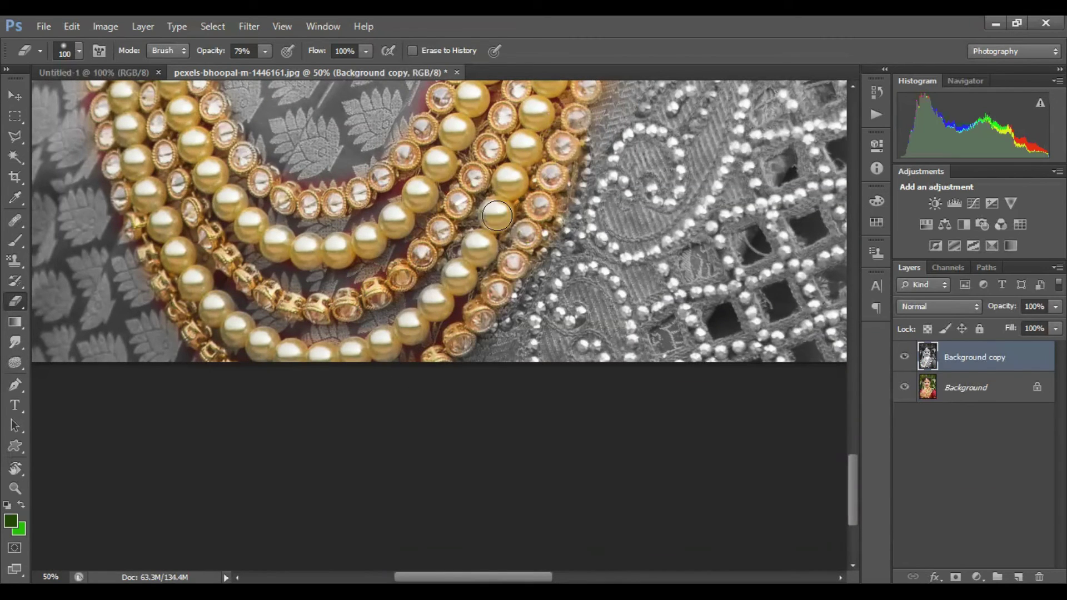
Erase the grey layer over the lower part of the long necklace's unfinished side, just above the bottom curve
{"action": "scroll", "coordinate": [261, 302], "scroll_direction": "up", "scroll_amount": 3}
{"action": "mouse_move", "coordinate": [128, 233]}
{"action": "left_mouse_down"}
{"action": "mouse_move", "coordinate": [141, 143]}
{"action": "mouse_move", "coordinate": [103, 206]}
{"action": "mouse_move", "coordinate": [119, 123]}
{"action": "mouse_move", "coordinate": [147, 204]}
{"action": "mouse_move", "coordinate": [179, 225]}
{"action": "mouse_move", "coordinate": [194, 117]}
{"action": "left_mouse_up"}
{"action": "scroll", "coordinate": [194, 277], "scroll_direction": "up", "scroll_amount": 2}
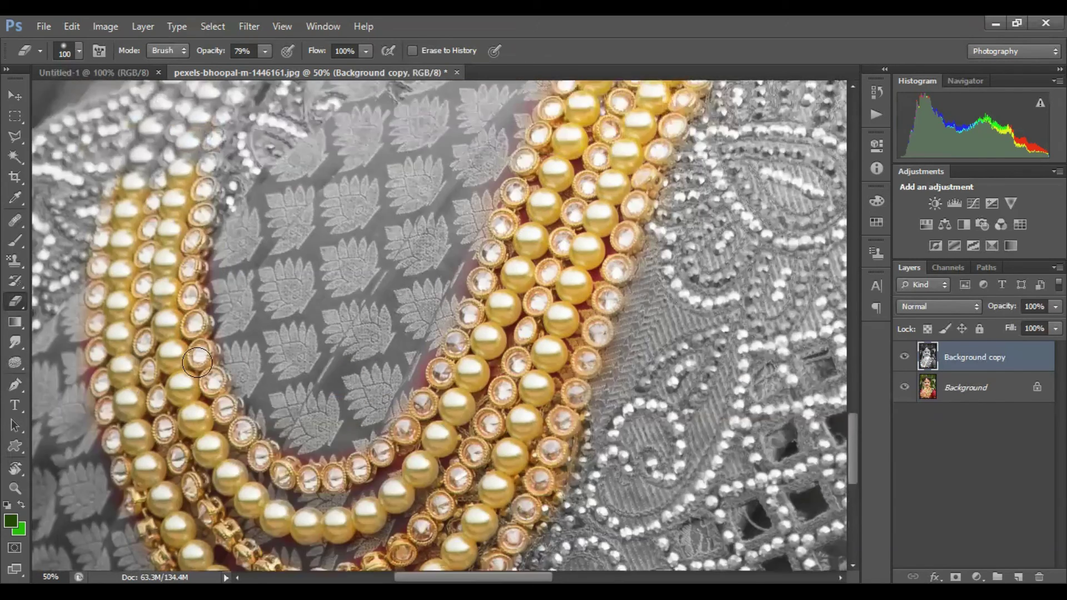
Enlarge the eraser to 200 px and erase the grey layer up the same side of the long necklace towards the shoulder
{"action": "key", "text": "]"}
{"action": "key", "text": "]"}
{"action": "key", "text": "]"}
{"action": "key", "text": "]"}
{"action": "scroll", "coordinate": [278, 230], "scroll_direction": "up", "scroll_amount": 2}
{"action": "mouse_move", "coordinate": [237, 185]}
{"action": "left_mouse_down"}
{"action": "mouse_move", "coordinate": [155, 287]}
{"action": "mouse_move", "coordinate": [233, 236]}
{"action": "mouse_move", "coordinate": [246, 198]}
{"action": "left_mouse_up"}
{"action": "scroll", "coordinate": [195, 381], "scroll_direction": "up", "scroll_amount": 2}
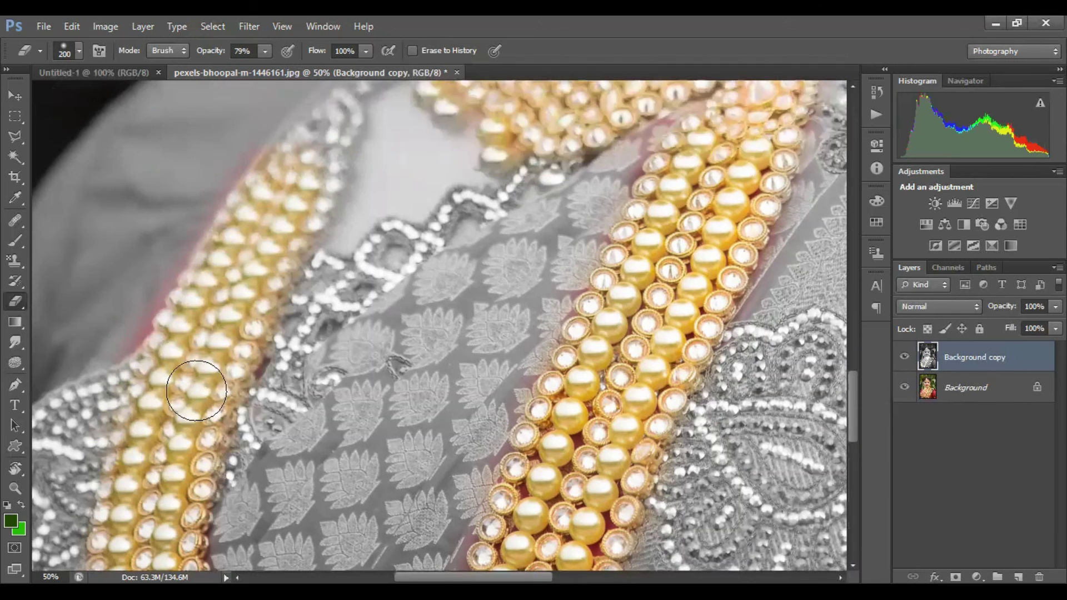
Reduce the eraser to 90 px and erase the grey layer over the narrow strand joining the long necklace to the choker
{"action": "scroll", "coordinate": [377, 312], "scroll_direction": "up", "scroll_amount": 2}
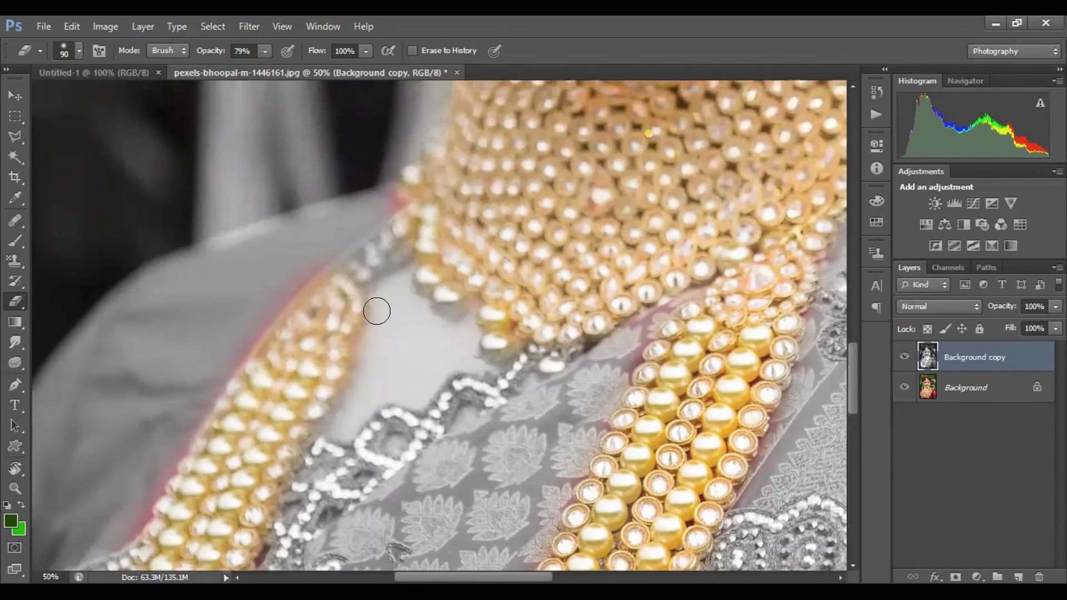
{"action": "left_click_drag", "start_coordinate": [378, 256], "coordinate": [419, 225]}
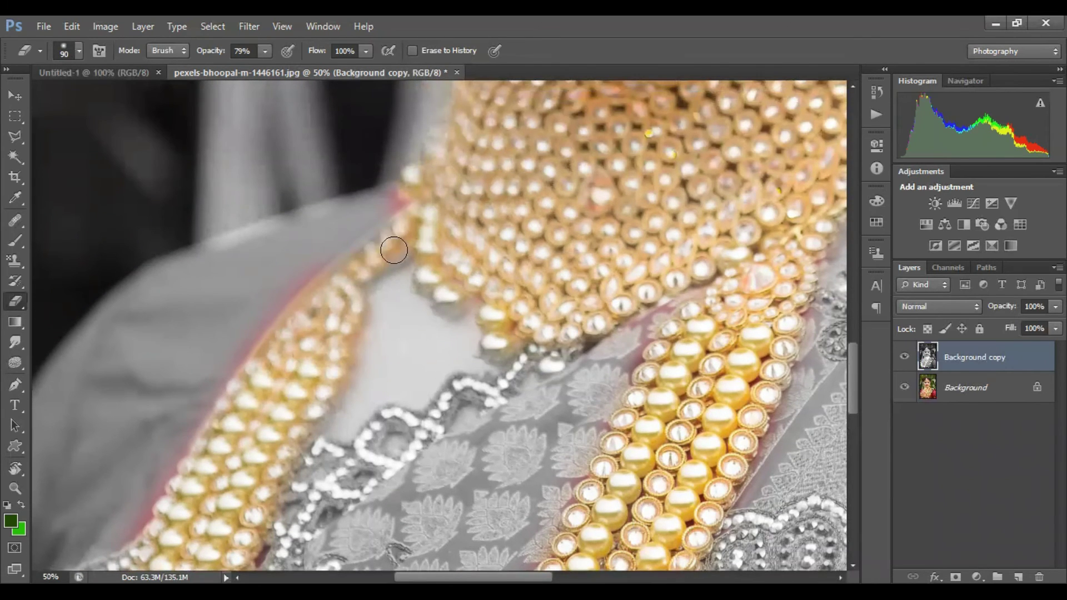
{"action": "scroll", "coordinate": [439, 373], "scroll_direction": "down", "scroll_amount": 3}
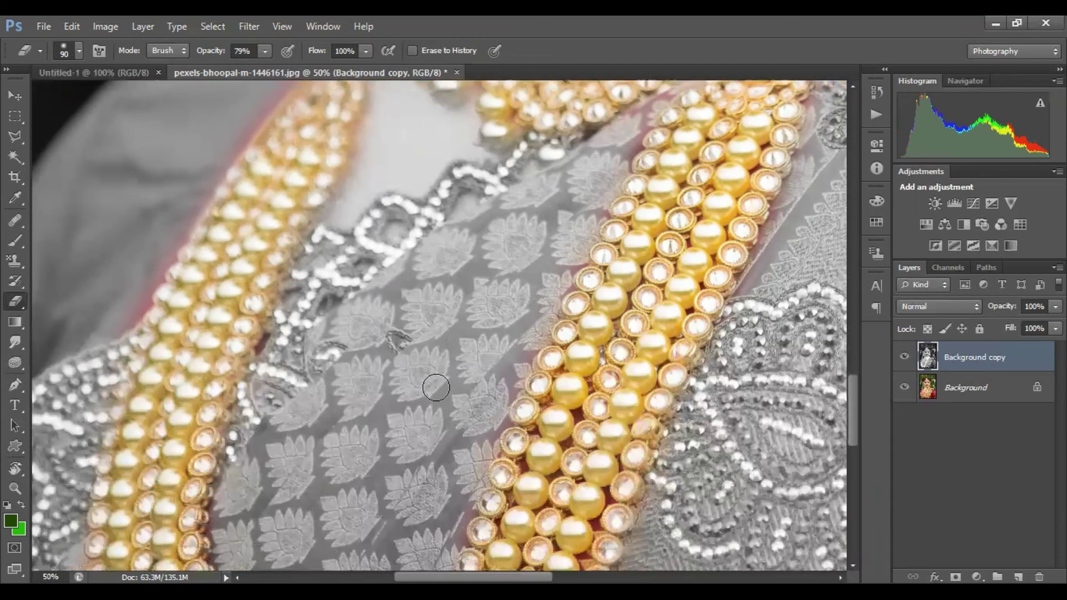
{"action": "scroll", "coordinate": [435, 385], "scroll_direction": "down", "scroll_amount": 4}
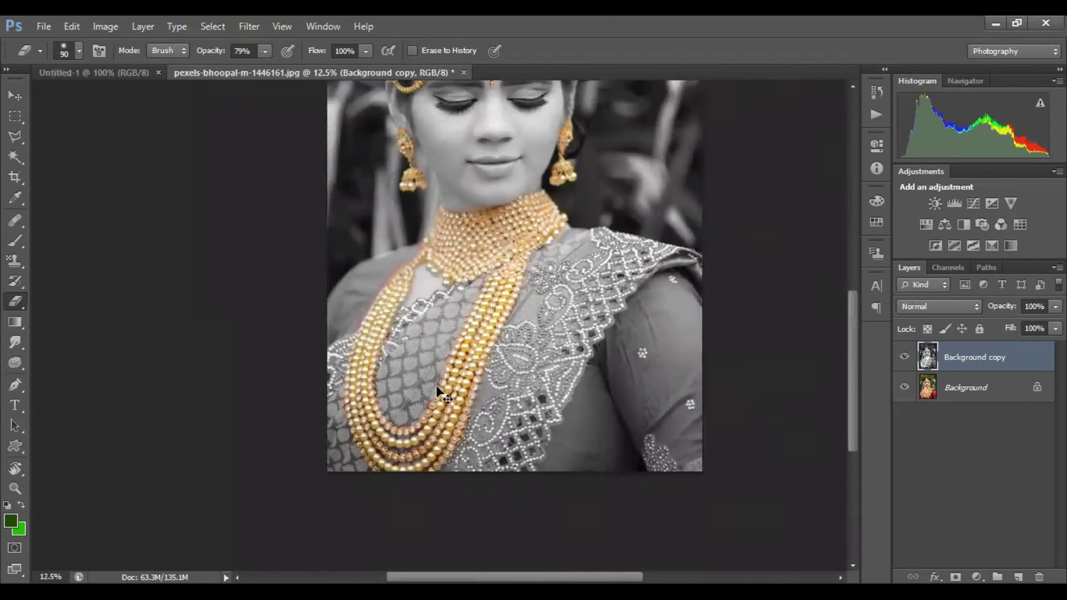
{"action": "scroll", "coordinate": [436, 390], "scroll_direction": "down", "scroll_amount": 1}
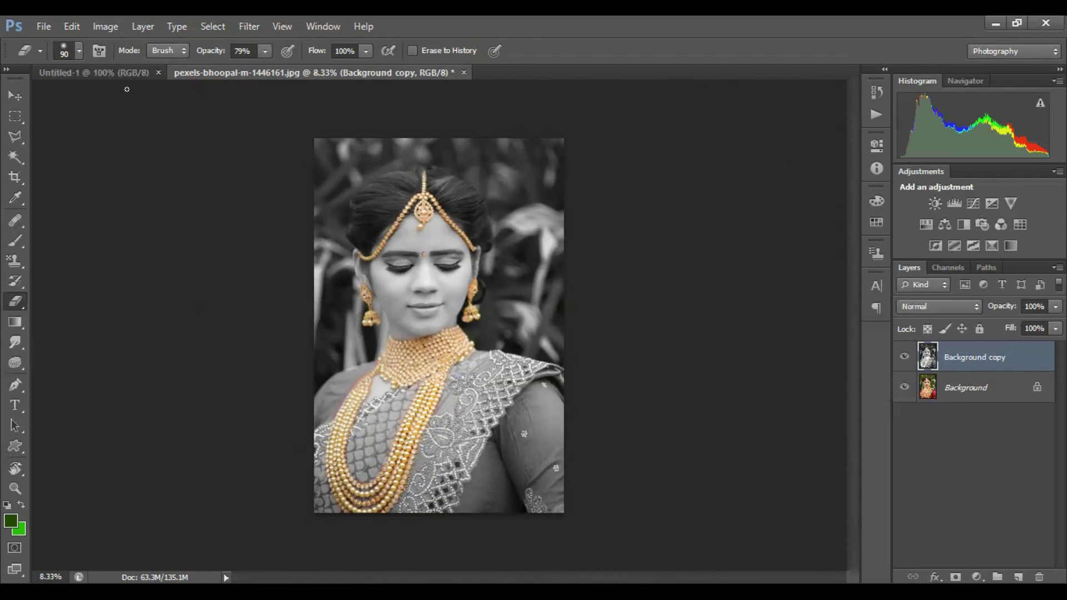
Float the portrait's document window and copy its Background copy layer into the Untitled-1 document
{"action": "left_click_drag", "start_coordinate": [209, 77], "coordinate": [272, 129]}
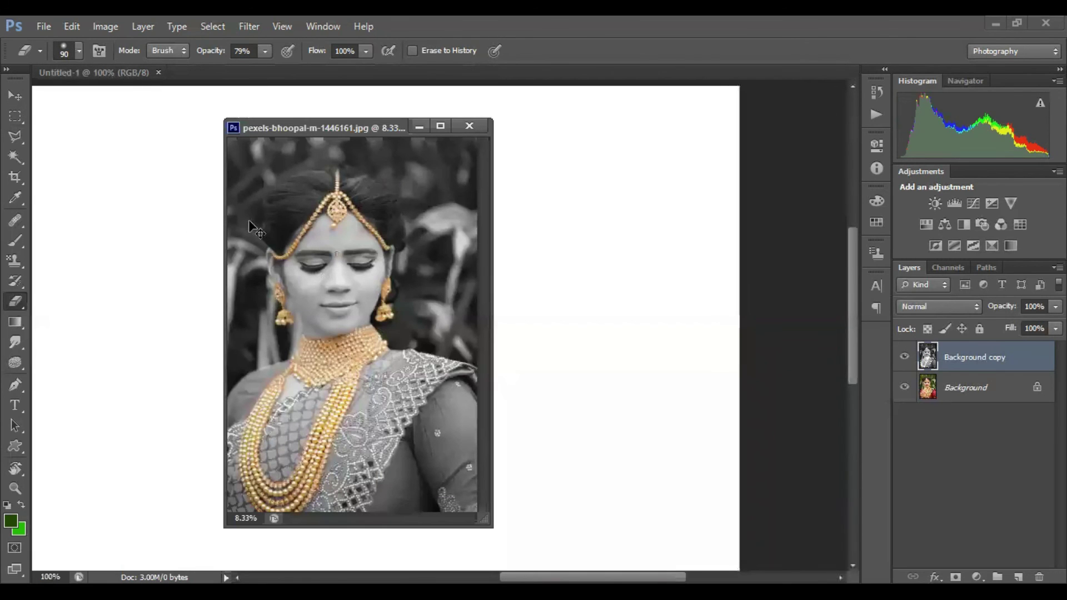
{"action": "key", "text": "v"}
{"action": "left_click_drag", "start_coordinate": [262, 239], "coordinate": [119, 231]}
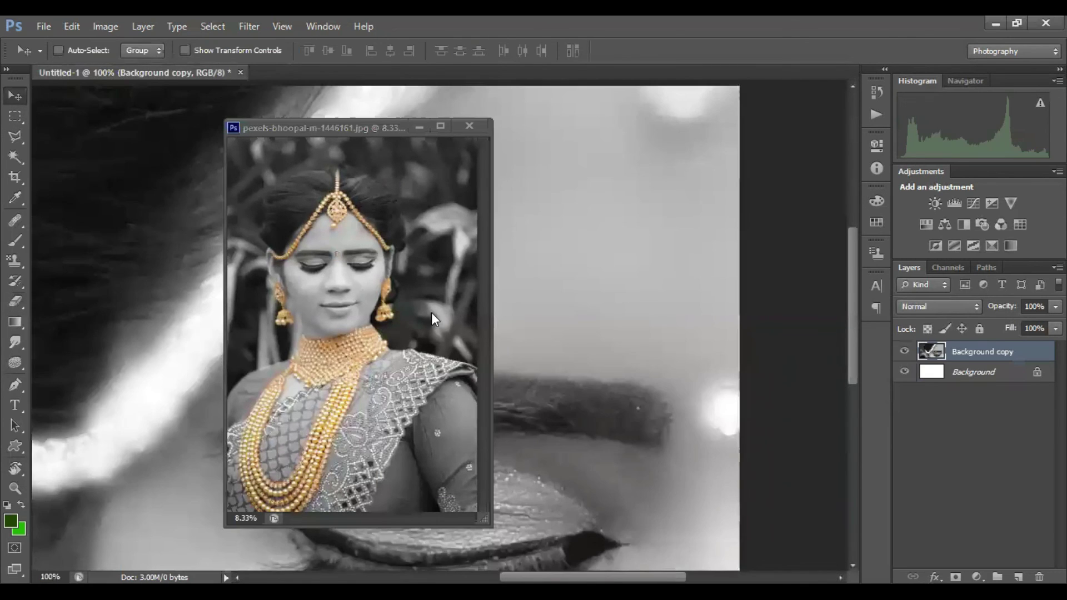
Minimize the portrait window and try to scale down and reposition the copied layer in Untitled-1 with Free Transform
{"action": "left_click", "coordinate": [419, 126]}
{"action": "key", "text": "ctrl+t"}
{"action": "left_click_drag", "start_coordinate": [399, 325], "coordinate": [307, 272]}
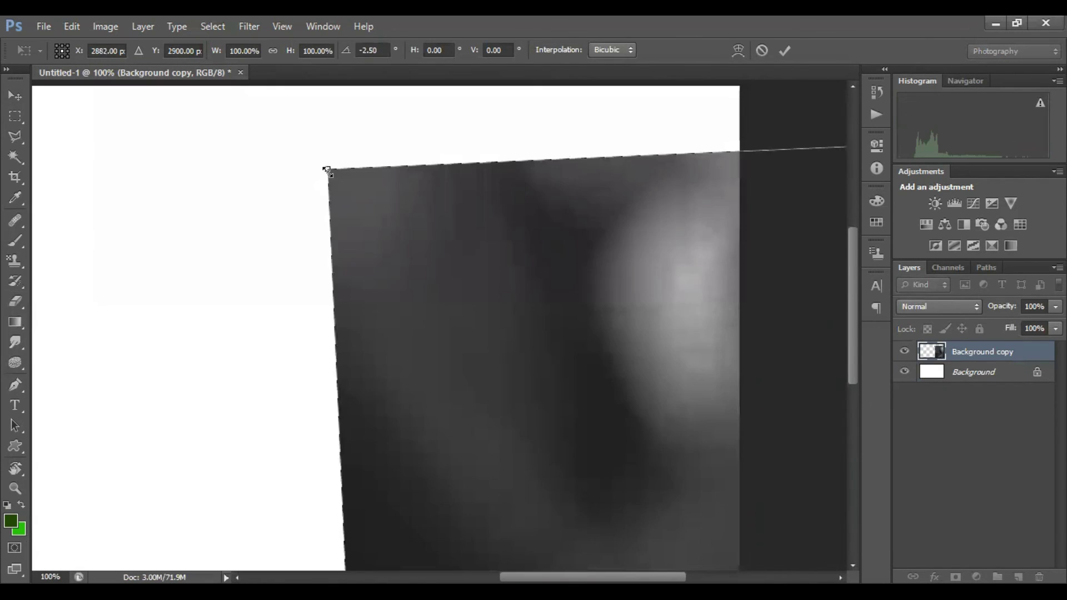
{"action": "left_click_drag", "start_coordinate": [122, 156], "coordinate": [556, 489]}
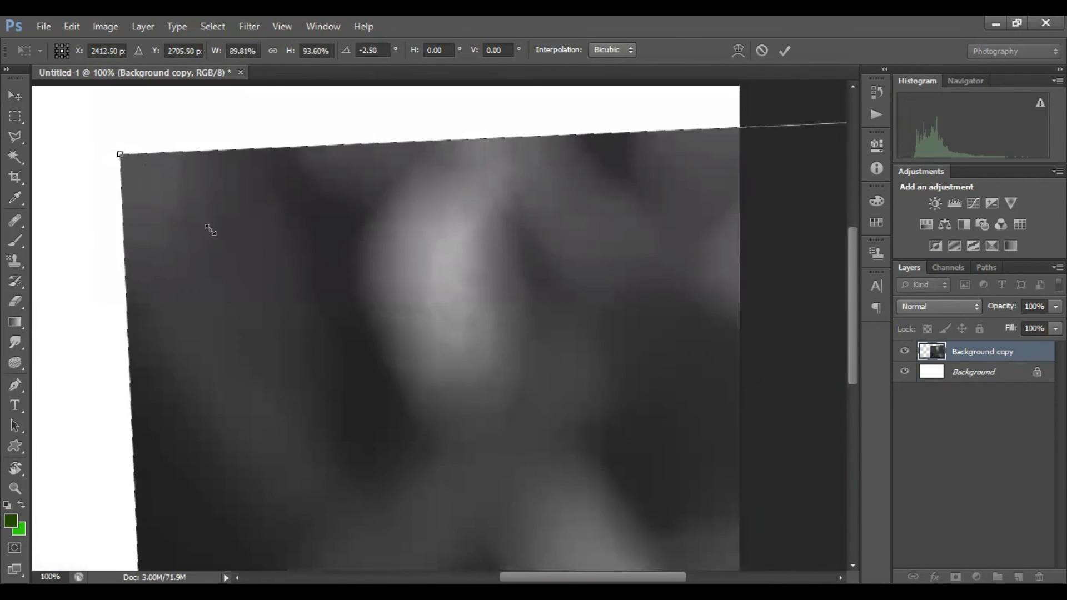
{"action": "left_click_drag", "start_coordinate": [584, 498], "coordinate": [165, 257]}
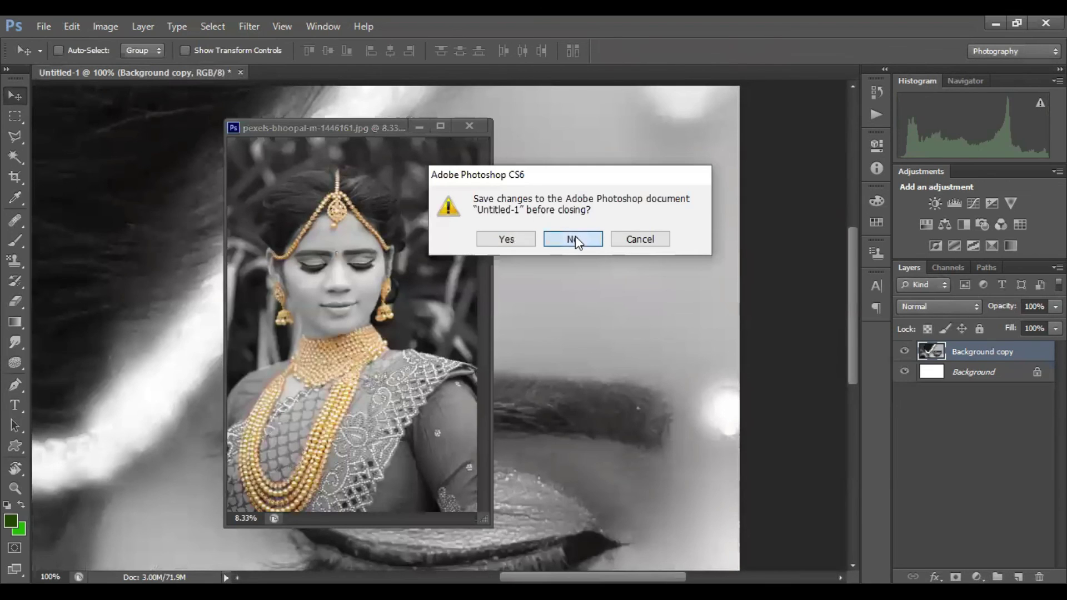
Close the Untitled-1 document without saving its changes and maximize the portrait's document window
{"action": "left_click", "coordinate": [575, 238]}
{"action": "left_click", "coordinate": [440, 127]}
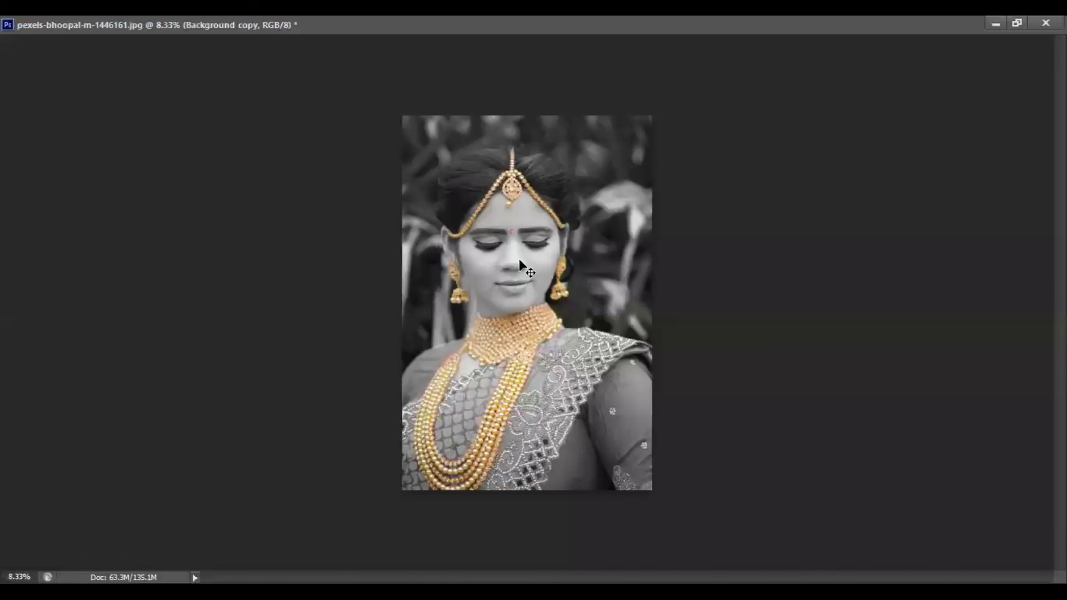